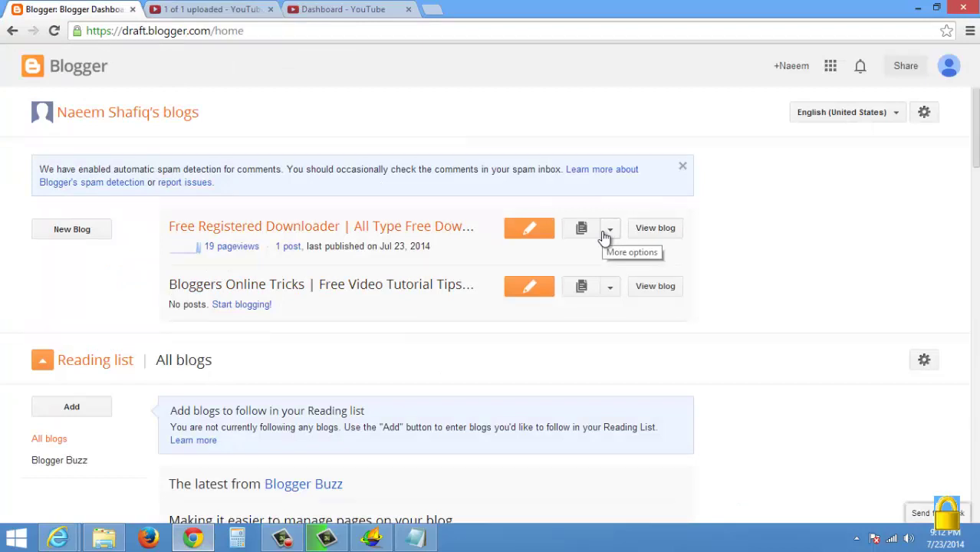
# - Open the Internet Download Manager Version 6.21 Build 1 post of the Free Registered Downloader blog for editing, closing any pop-up windows
pyautogui.click(610, 232)
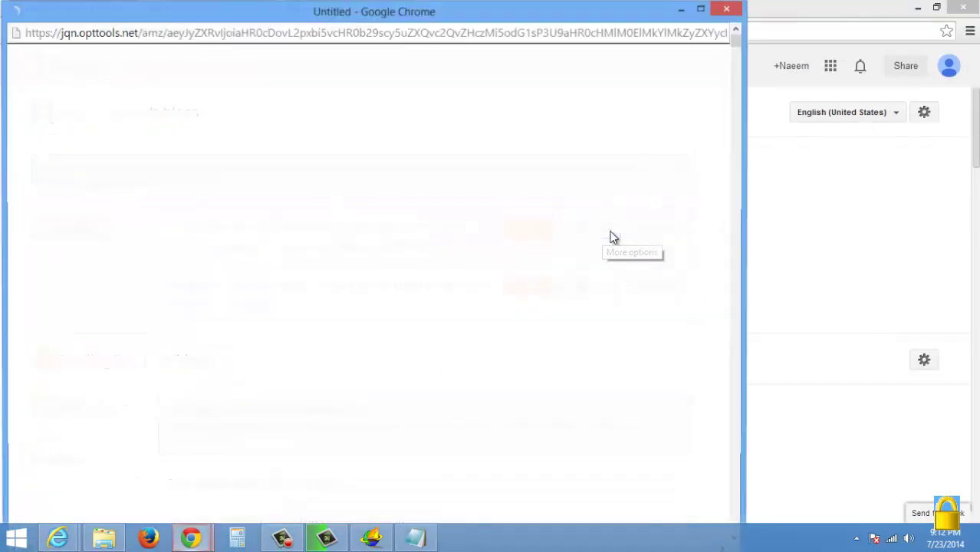
pyautogui.click(724, 10)
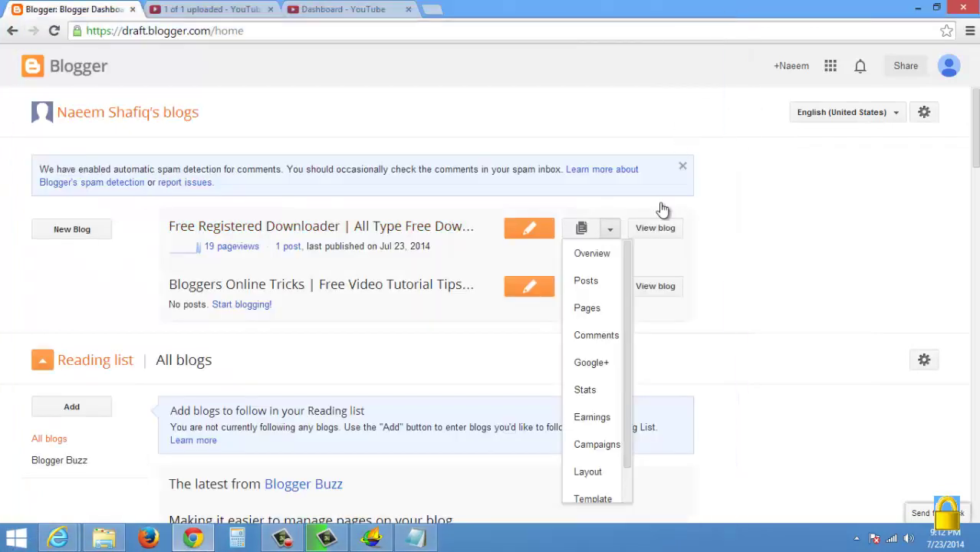
pyautogui.click(586, 281)
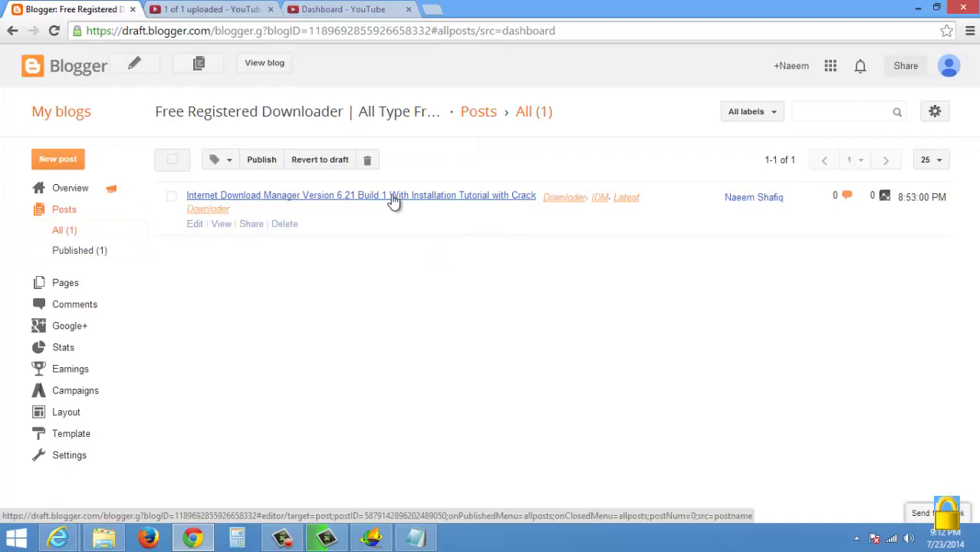
pyautogui.click(195, 224)
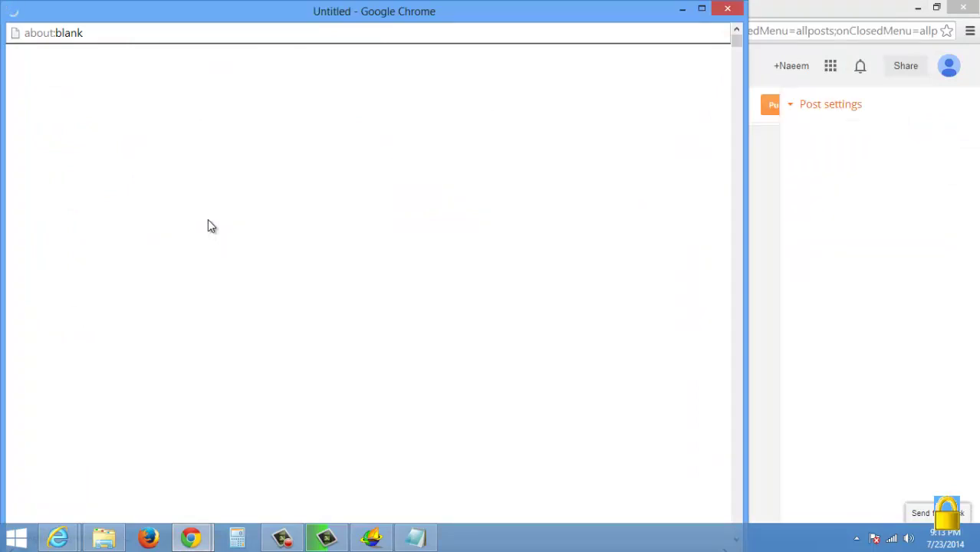
pyautogui.click(728, 12)
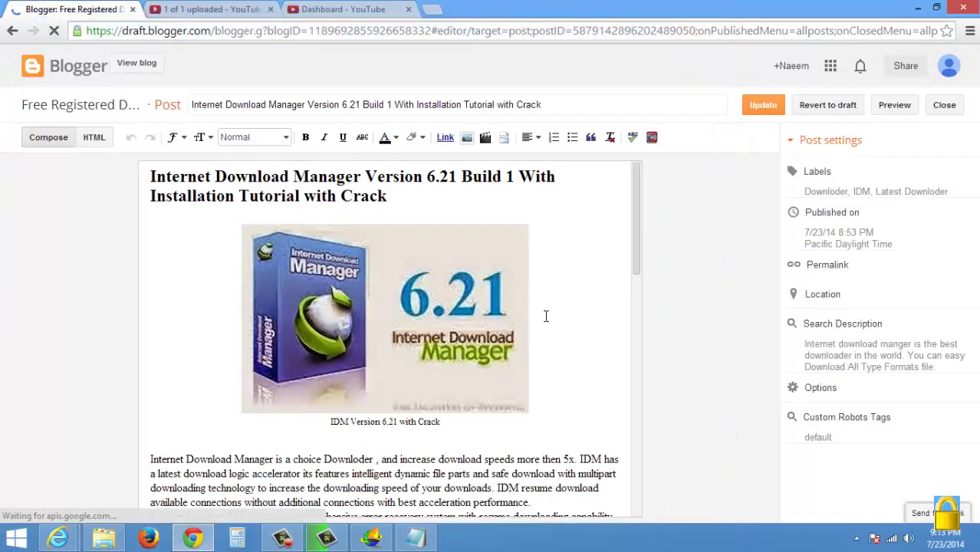
pyautogui.click(373, 544)
pyautogui.click(373, 544)
pyautogui.click(285, 541)
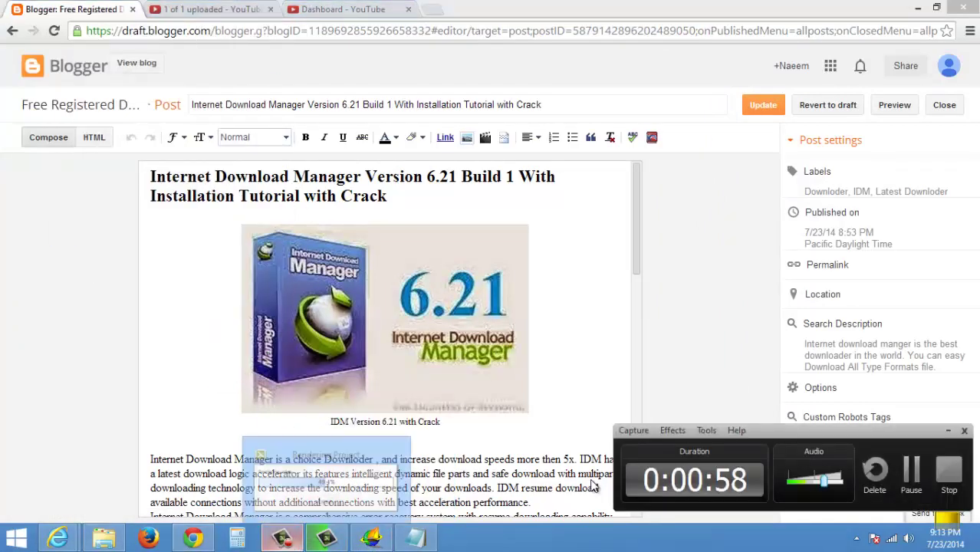
pyautogui.click(910, 478)
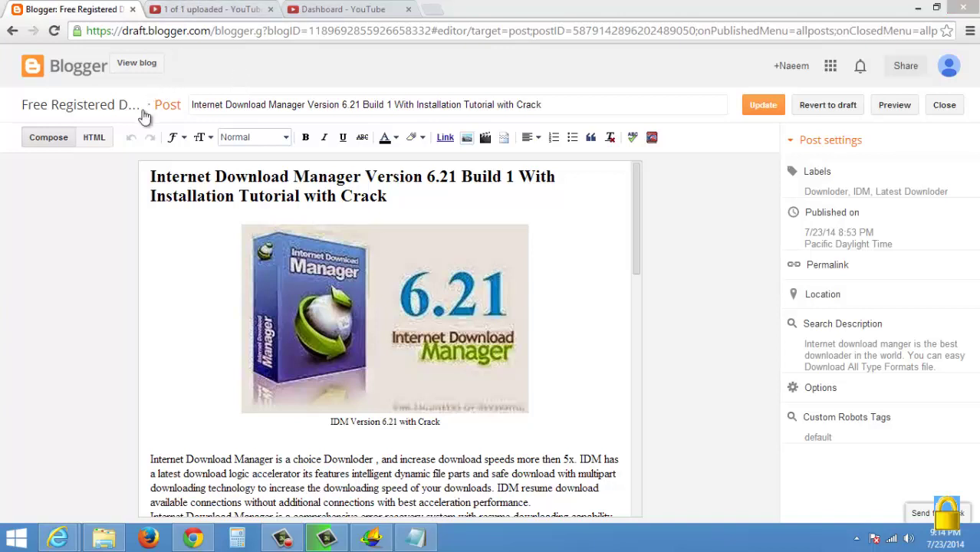
pyautogui.click(174, 201)
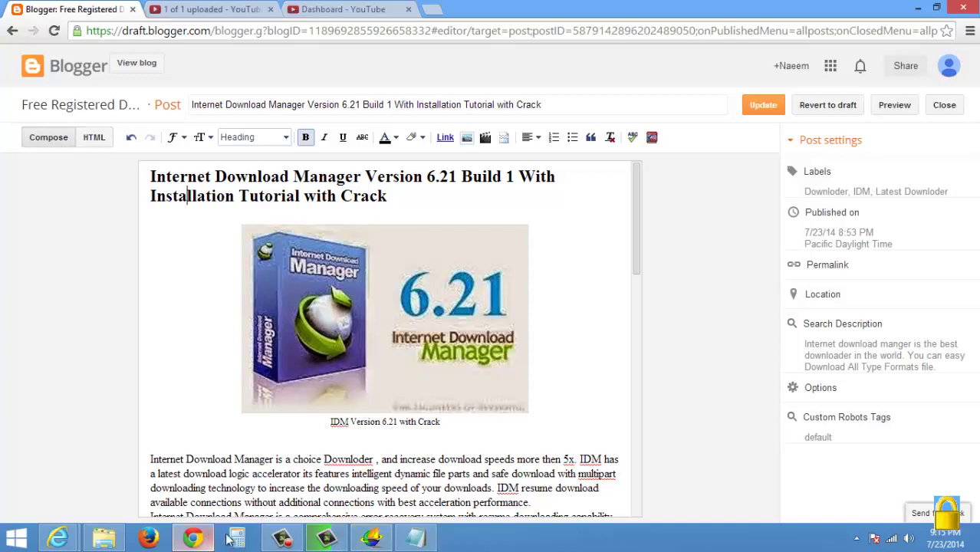
pyautogui.click(282, 539)
pyautogui.click(282, 539)
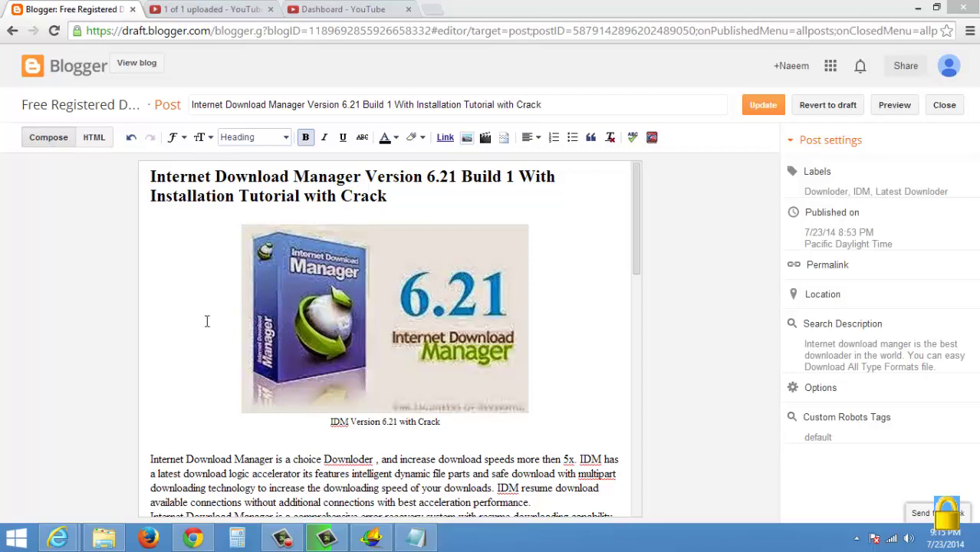
# - Look through the post's HTML source and return to the compose view
pyautogui.click(95, 138)
pyautogui.scroll(-4, 250, 251)
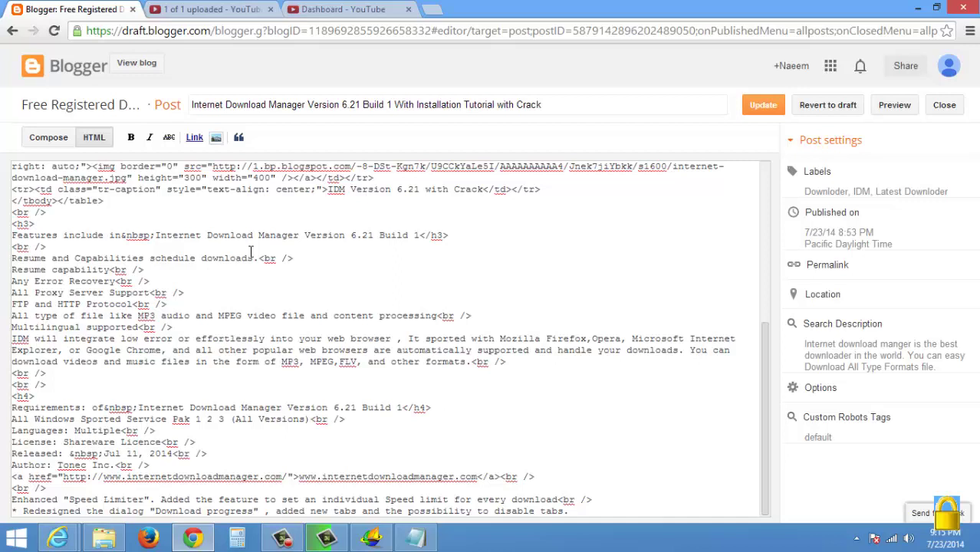
pyautogui.click(50, 138)
# - Add a new line at the end of the post reading "Installation Tutorial in Urdu and Hindi of", with the spelling of "Installation" corrected
pyautogui.scroll(-2, 453, 256)
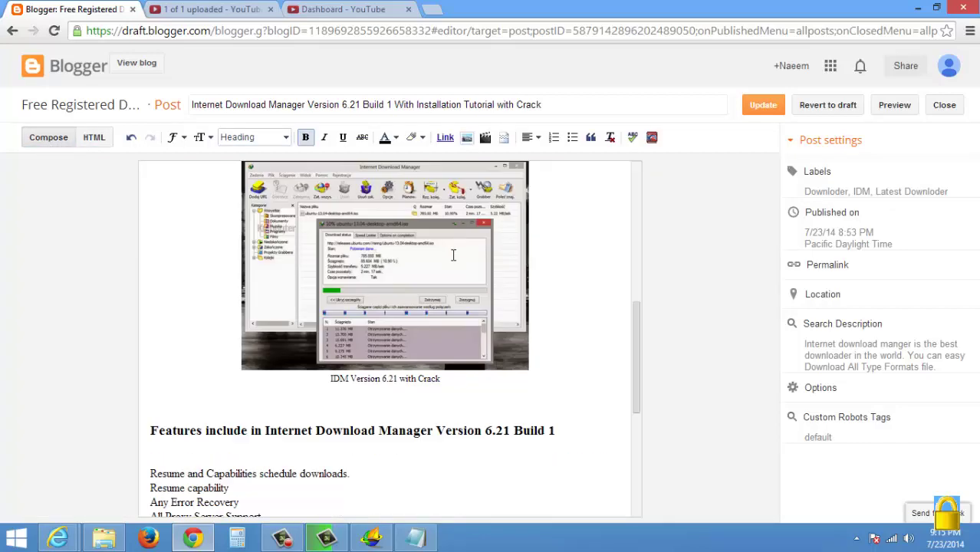
pyautogui.scroll(-4, 454, 255)
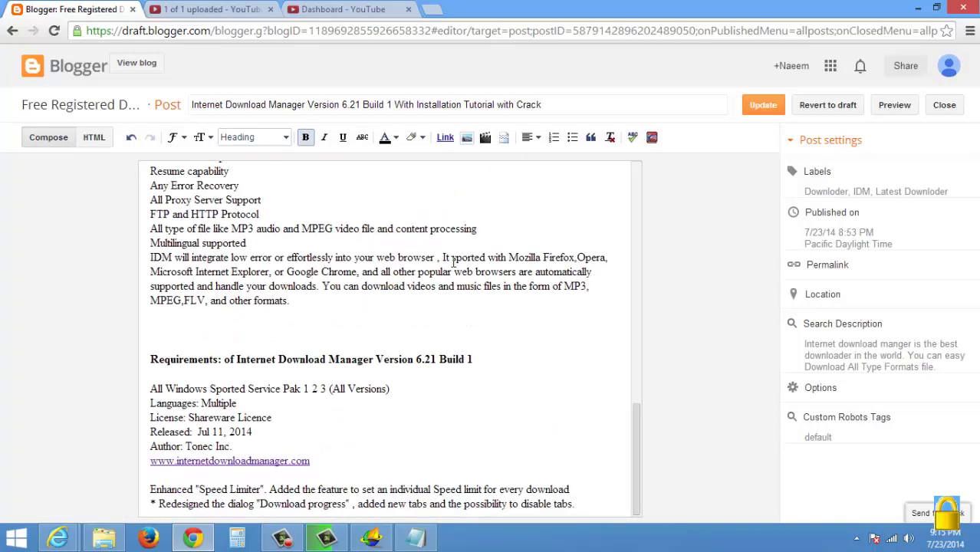
pyautogui.click(583, 504)
pyautogui.press('Return')
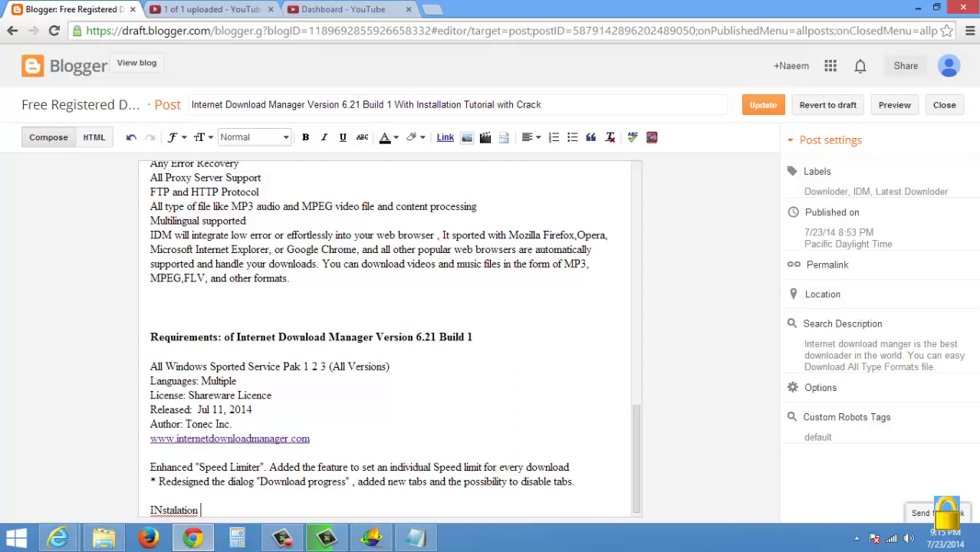
pyautogui.rightClick(169, 511)
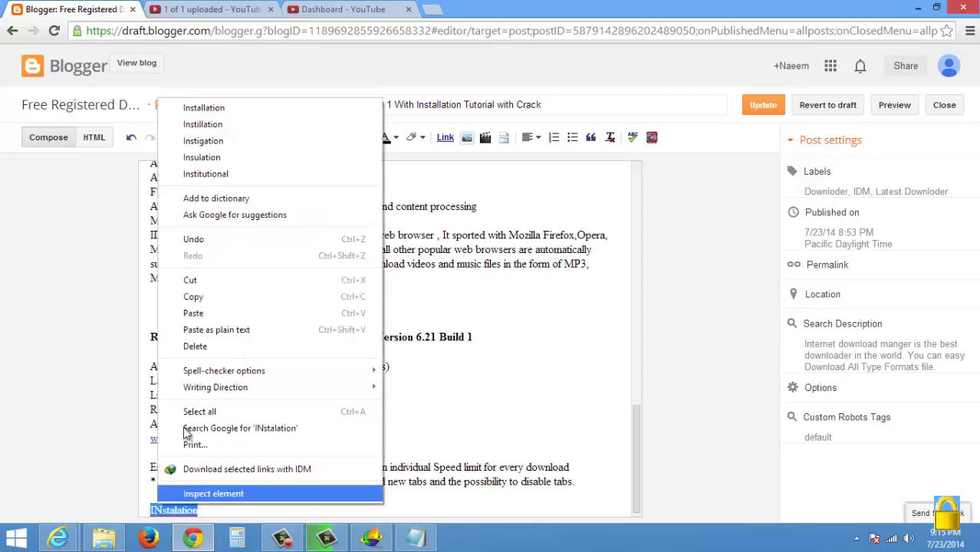
pyautogui.click(203, 107)
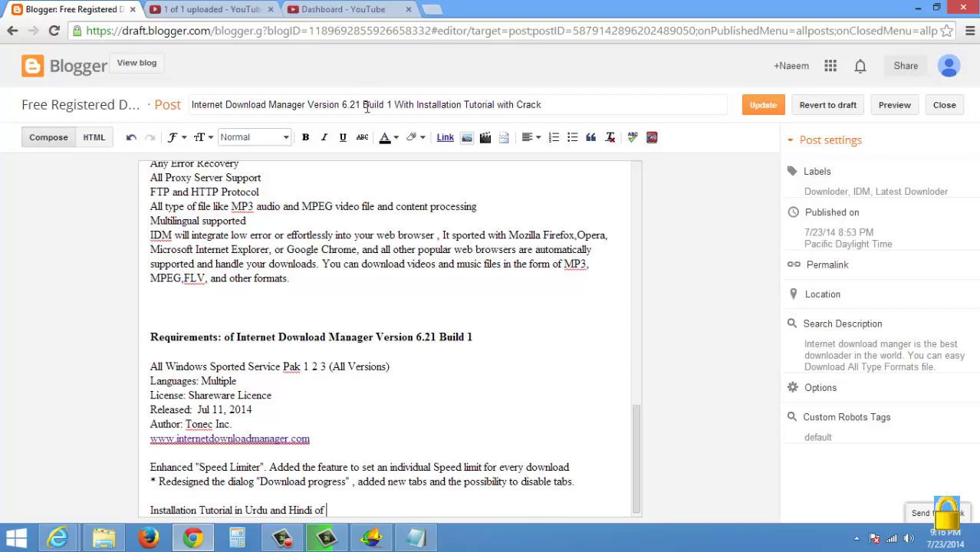
# - Copy "Internet Download Manager Version 6.21 Build 1" from the post title to the end of the new installation tutorial line
pyautogui.moveTo(391, 104); pyautogui.dragTo(190, 105)
pyautogui.hotkey('ctrl', 'c')
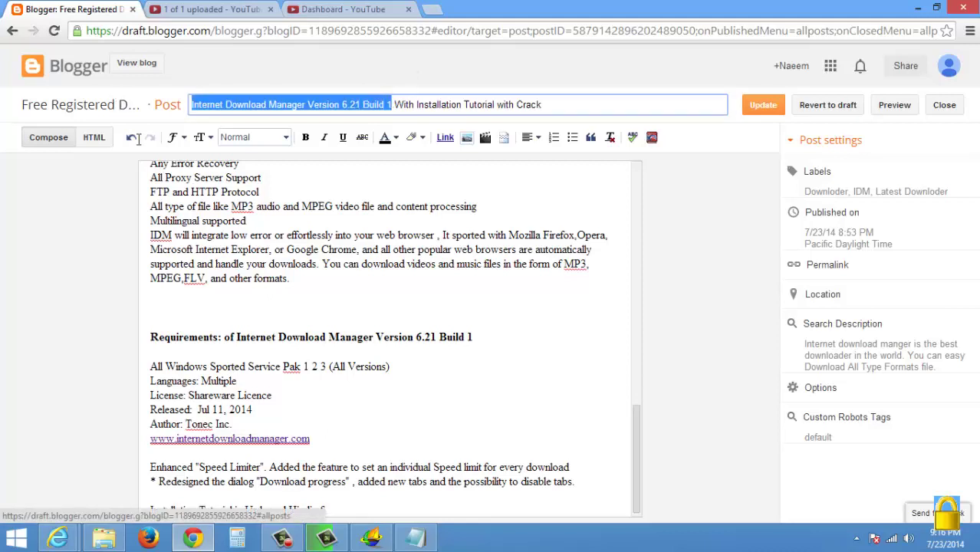
pyautogui.click(364, 508)
pyautogui.hotkey('ctrl', 'v')
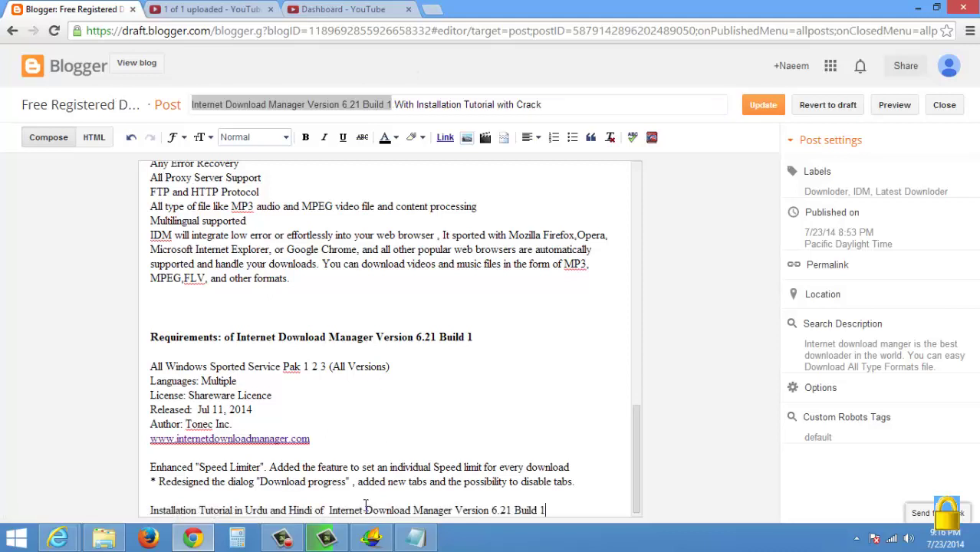
# - Format the whole installation tutorial line at the end of the post as a Subheading
pyautogui.moveTo(547, 510); pyautogui.dragTo(150, 481)
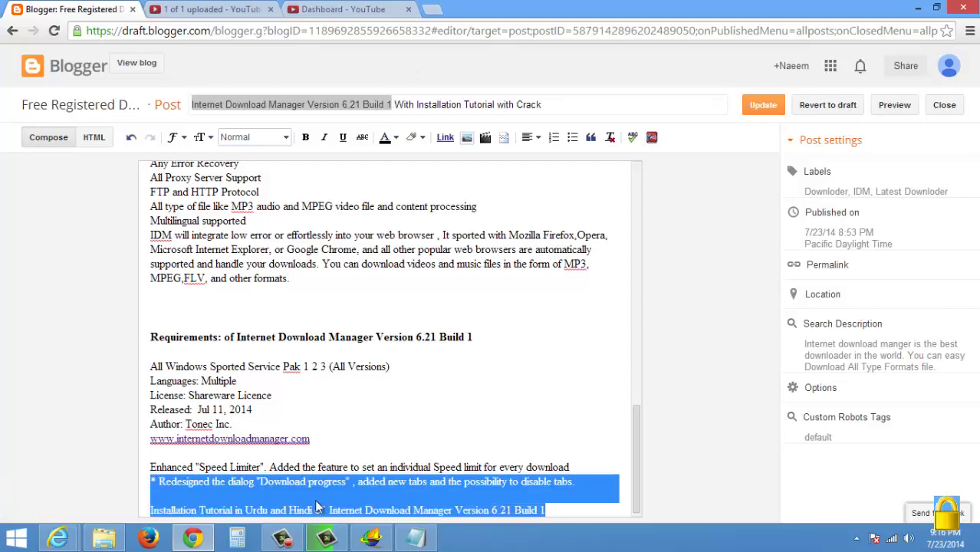
pyautogui.click(559, 509)
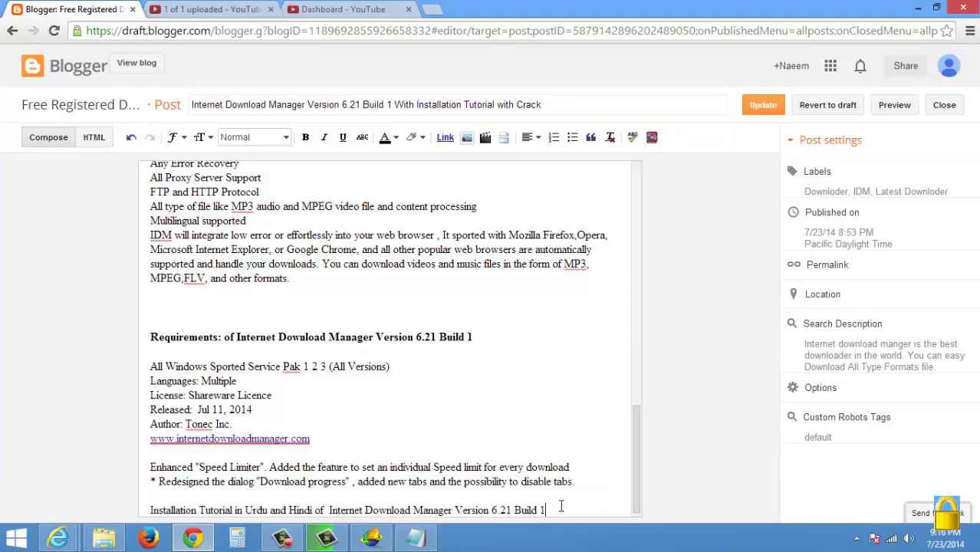
pyautogui.moveTo(560, 508); pyautogui.dragTo(151, 509)
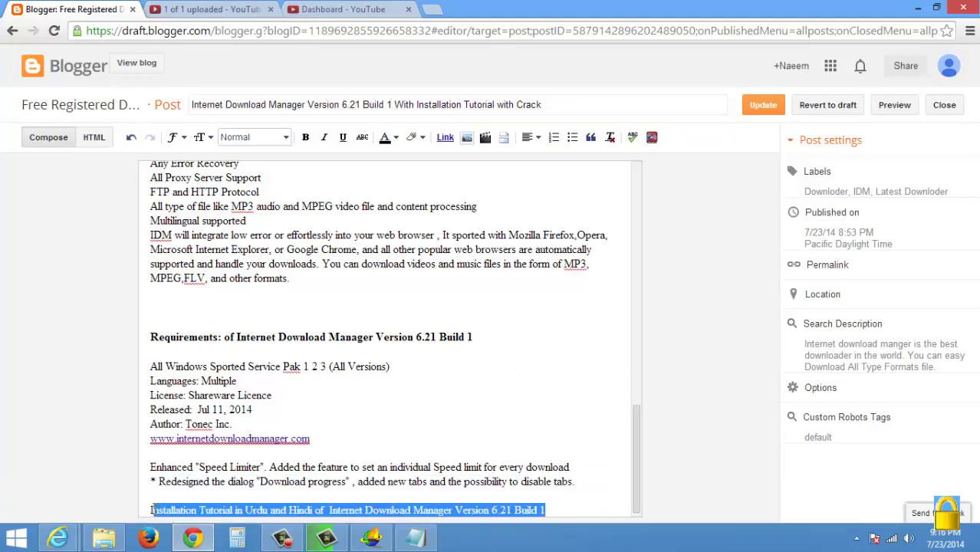
pyautogui.click(264, 138)
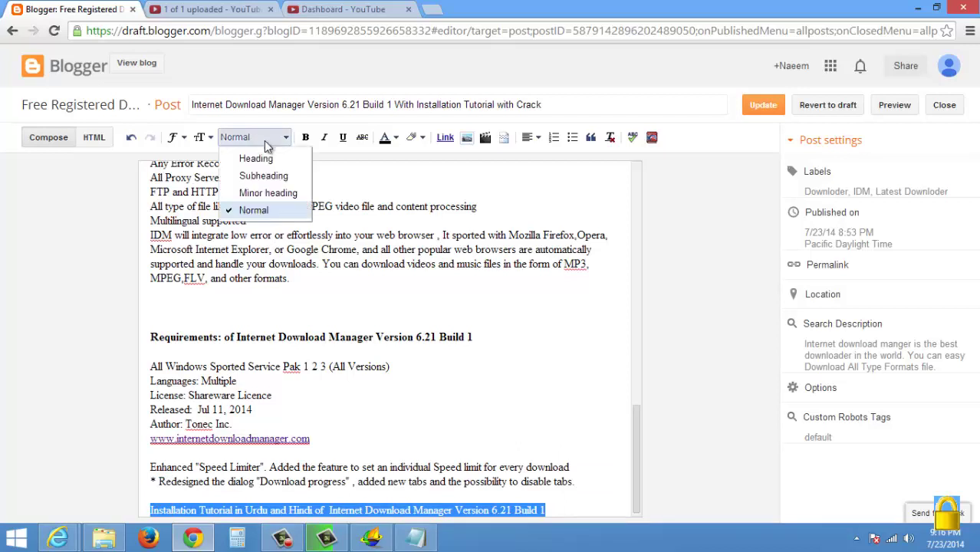
pyautogui.click(261, 176)
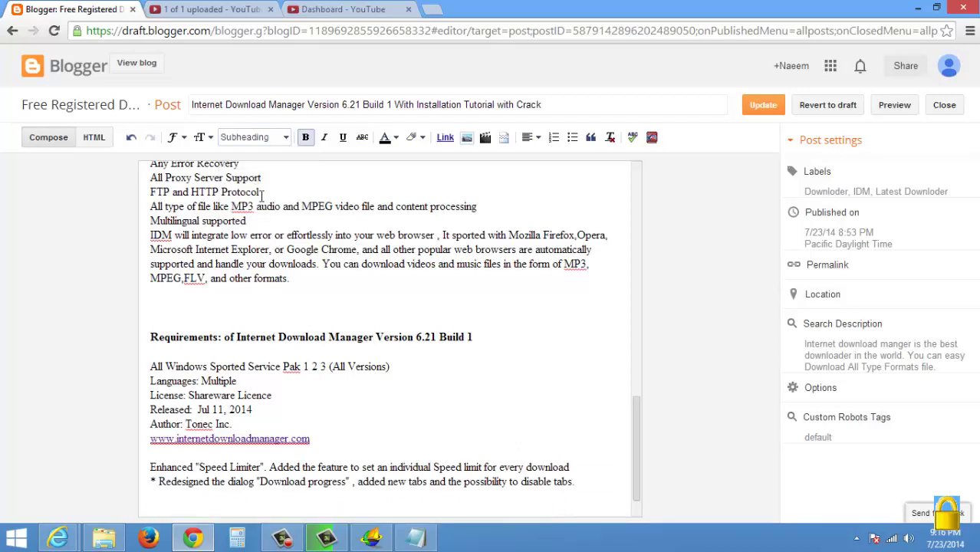
pyautogui.click(435, 394)
pyautogui.scroll(-1, 436, 395)
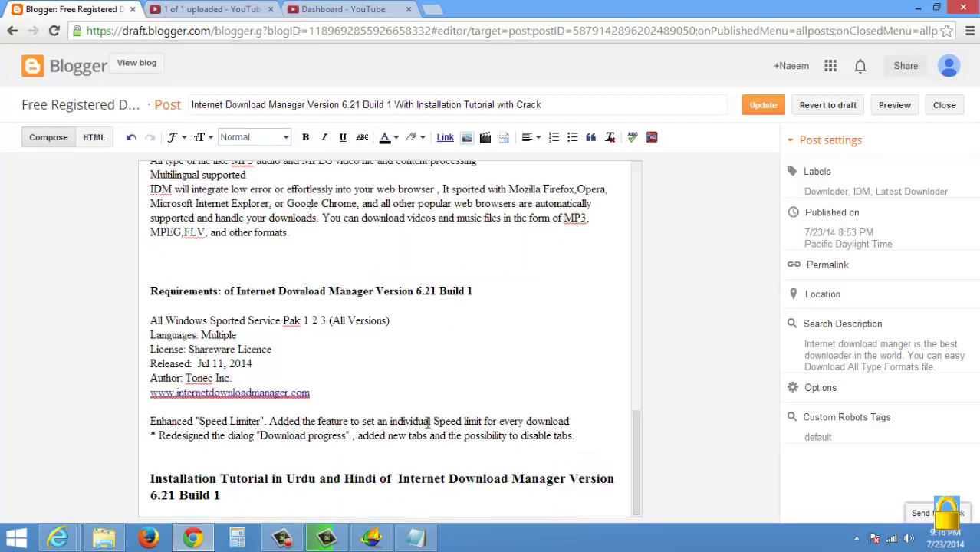
pyautogui.click(292, 503)
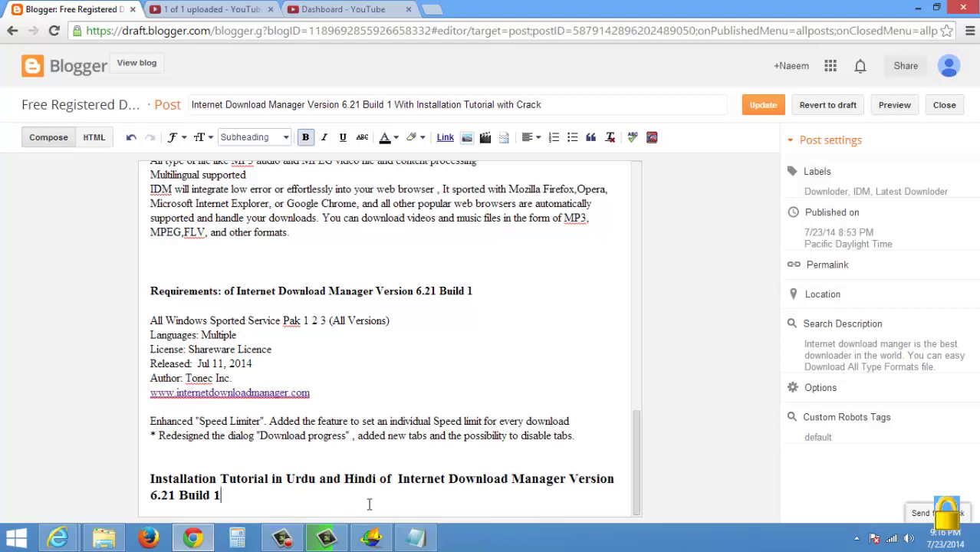
# - Replace "Internet Download Manager" with "(IDM)" in the installation tutorial subheading
pyautogui.moveTo(398, 479); pyautogui.dragTo(563, 479)
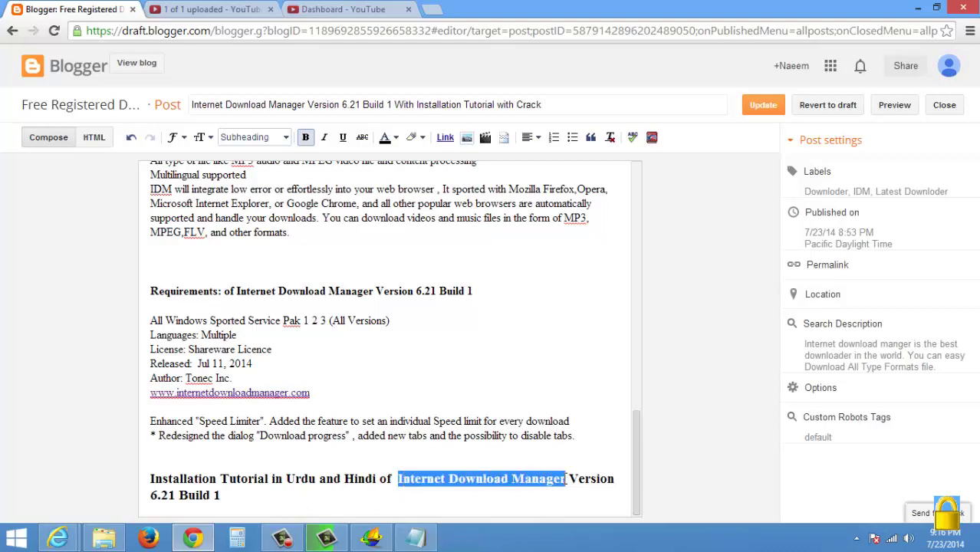
pyautogui.write('(I')
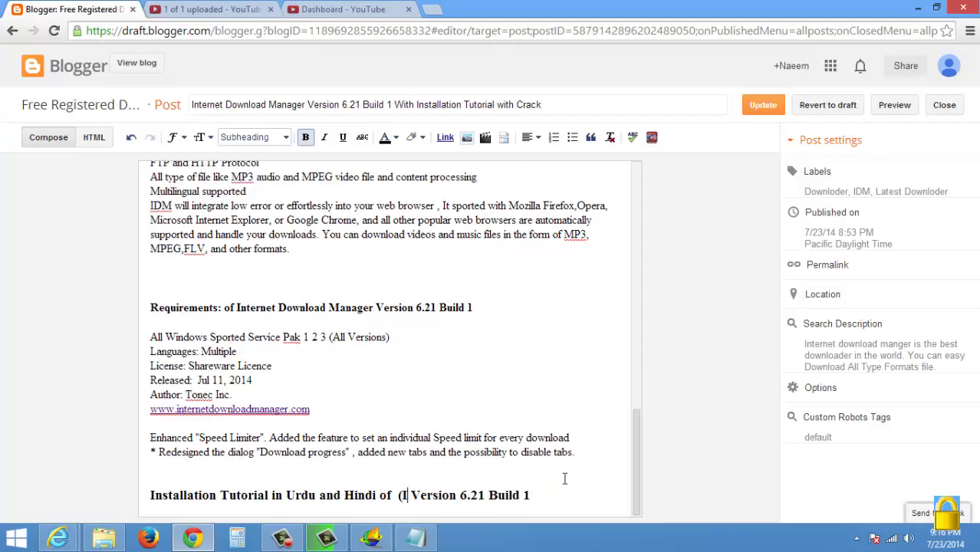
pyautogui.write('DM')
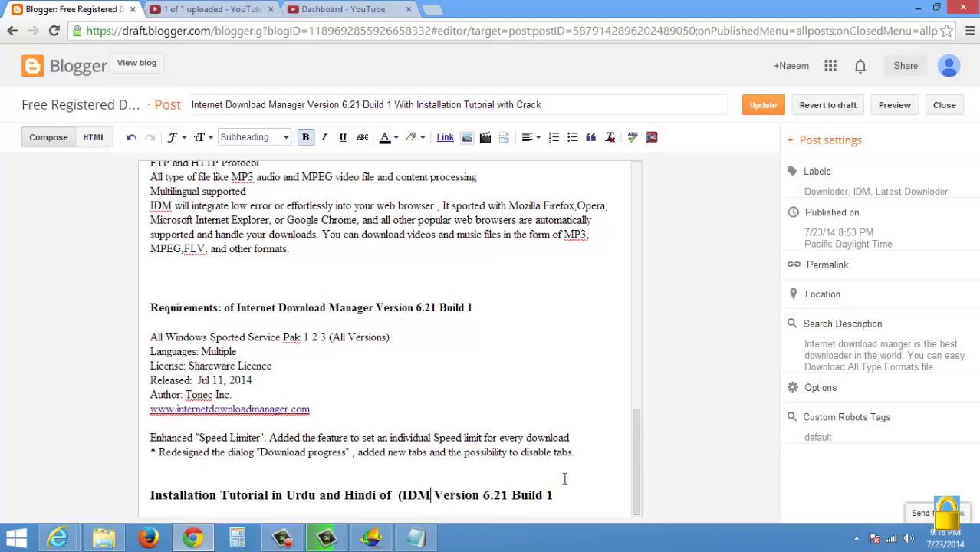
pyautogui.write(')')
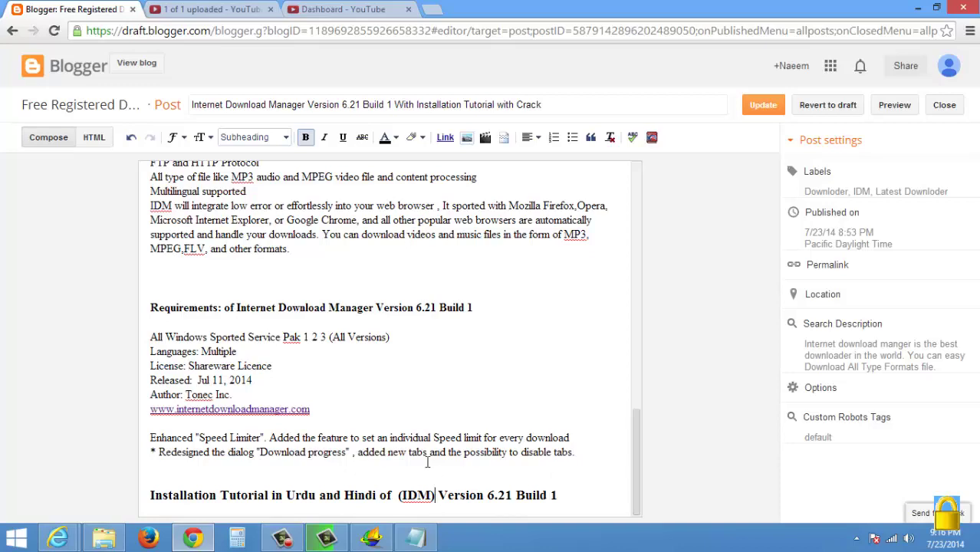
# - Switch to YouTube and open the "How To Registred IDM 6.21 Version 1 in Urdu and Hindi with Cracker" video from the channel's uploaded videos
pyautogui.click(214, 10)
pyautogui.click(337, 9)
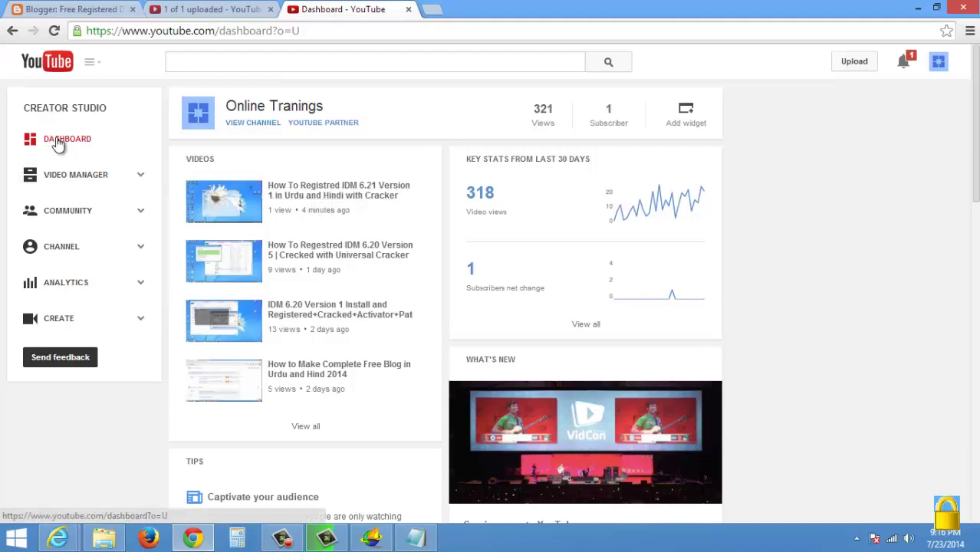
pyautogui.click(75, 176)
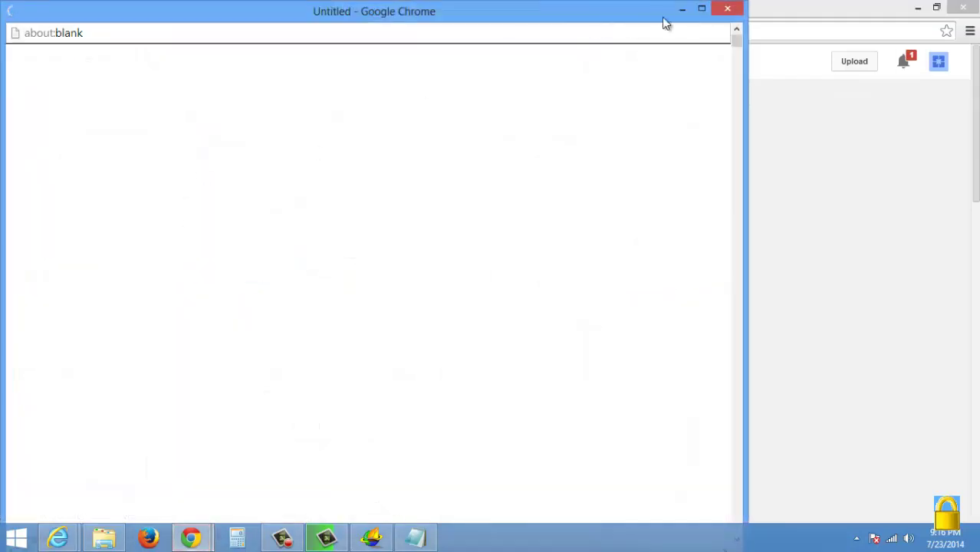
pyautogui.click(726, 8)
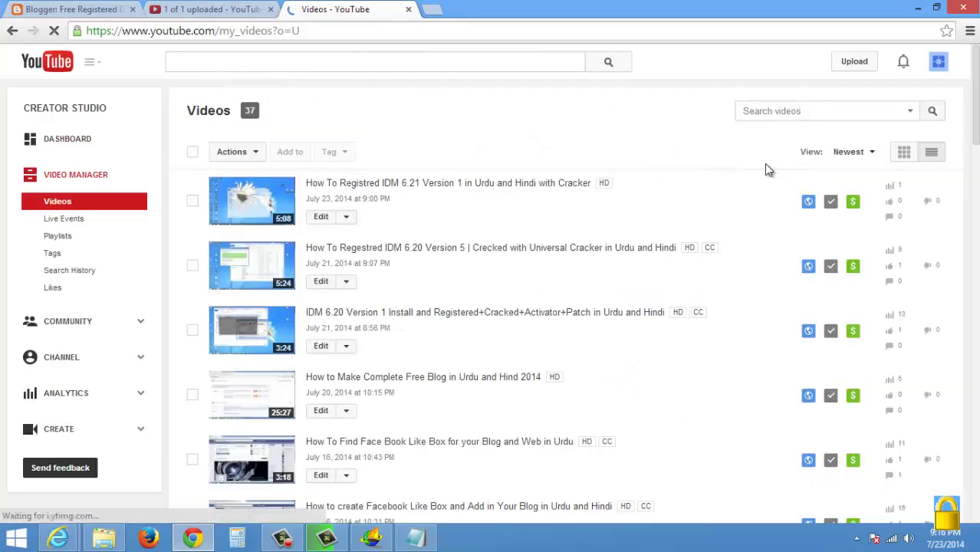
pyautogui.click(458, 186)
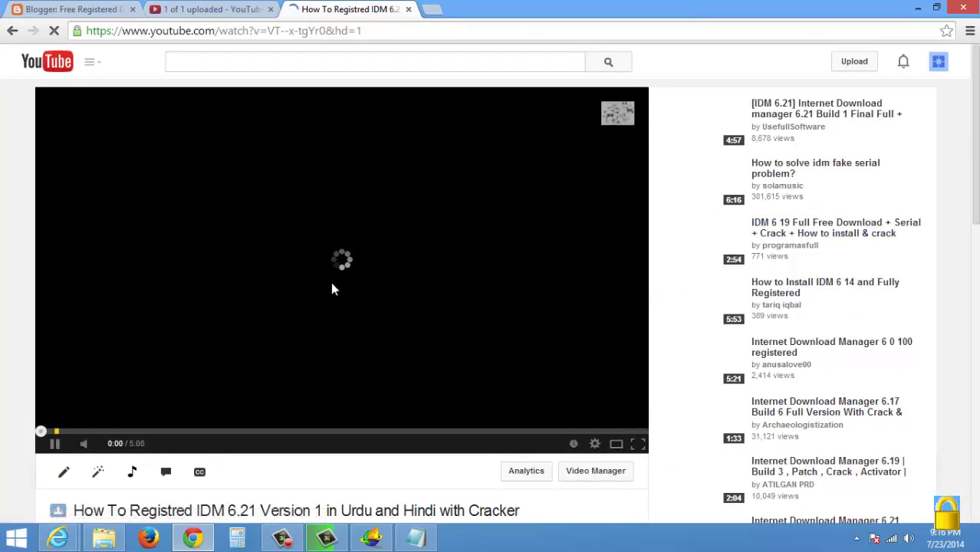
# - Like the video, close any pop-up window, and display the video's share link
pyautogui.scroll(-3, 330, 281)
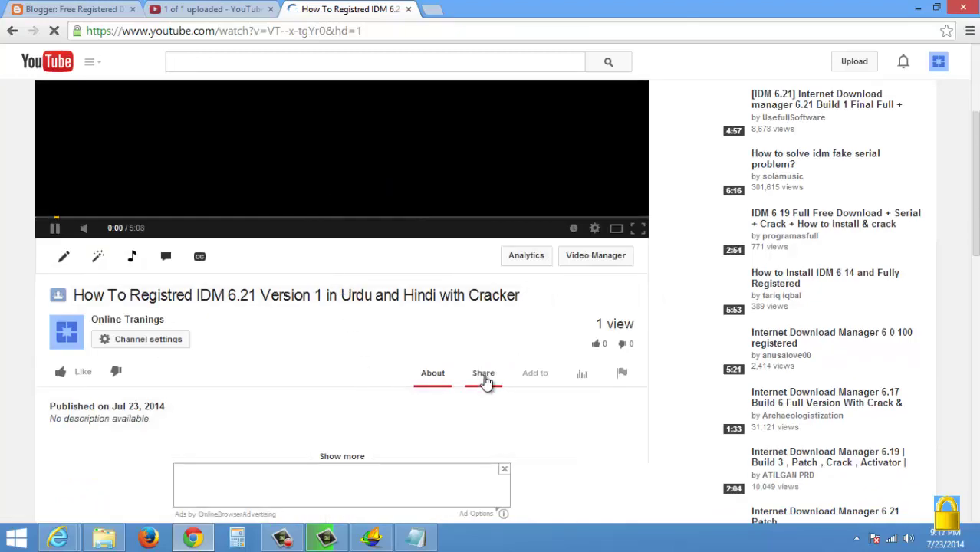
pyautogui.click(61, 368)
pyautogui.click(727, 8)
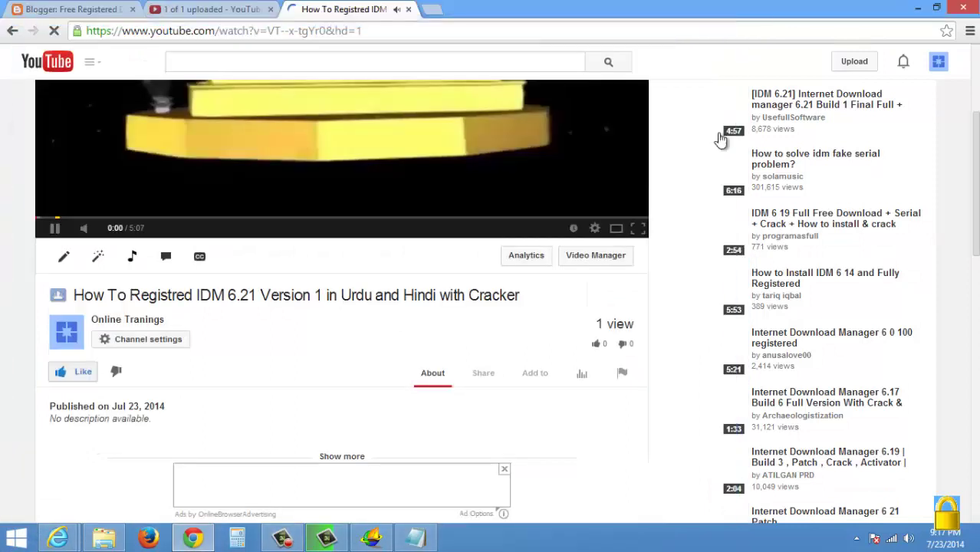
pyautogui.click(481, 376)
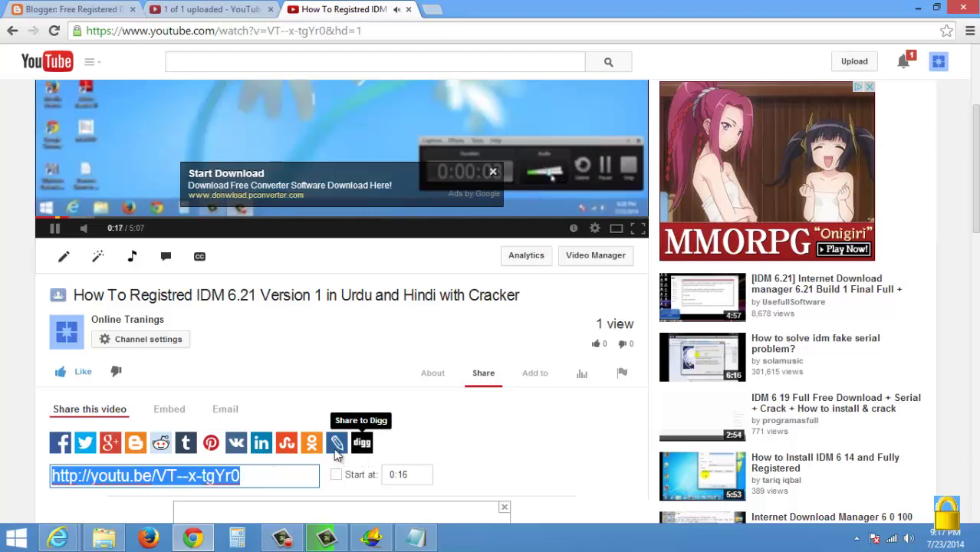
# - Display the video's embed code, keep its size at 560 × 315, and copy the entire iframe code
pyautogui.click(169, 413)
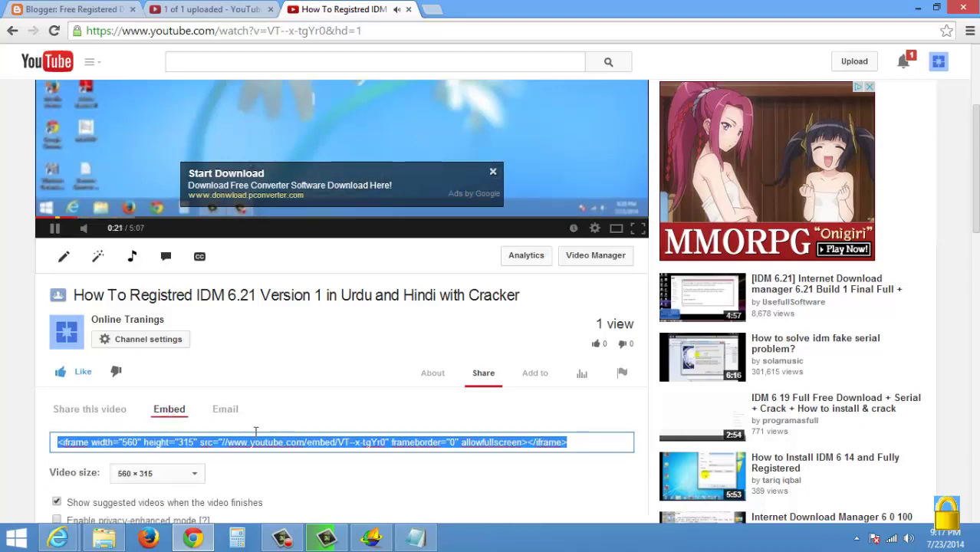
pyautogui.scroll(-1, 204, 460)
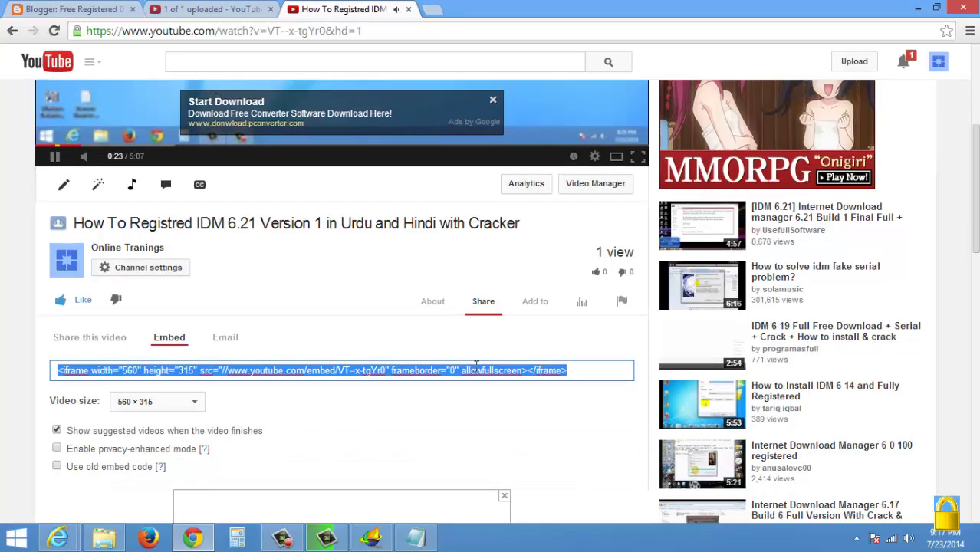
pyautogui.rightClick(241, 366)
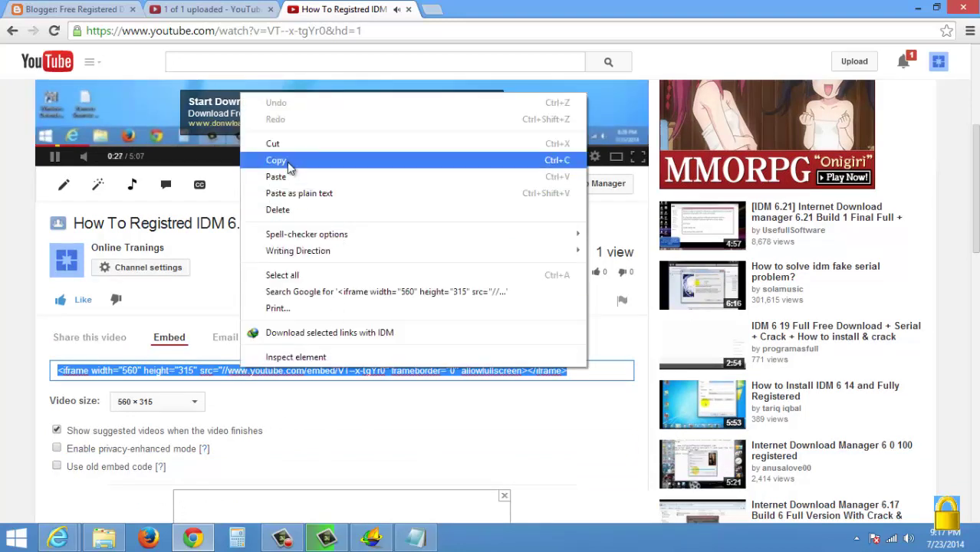
pyautogui.click(335, 461)
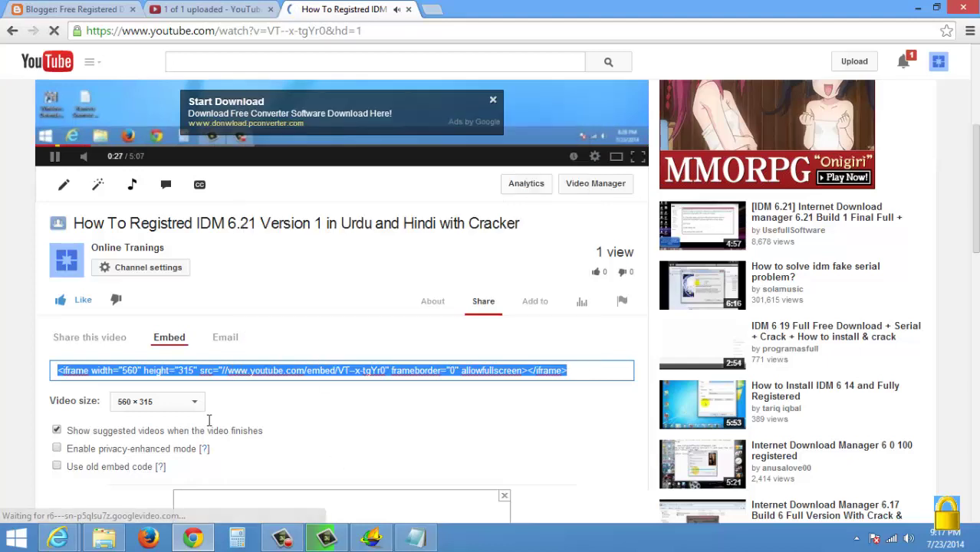
pyautogui.click(59, 371)
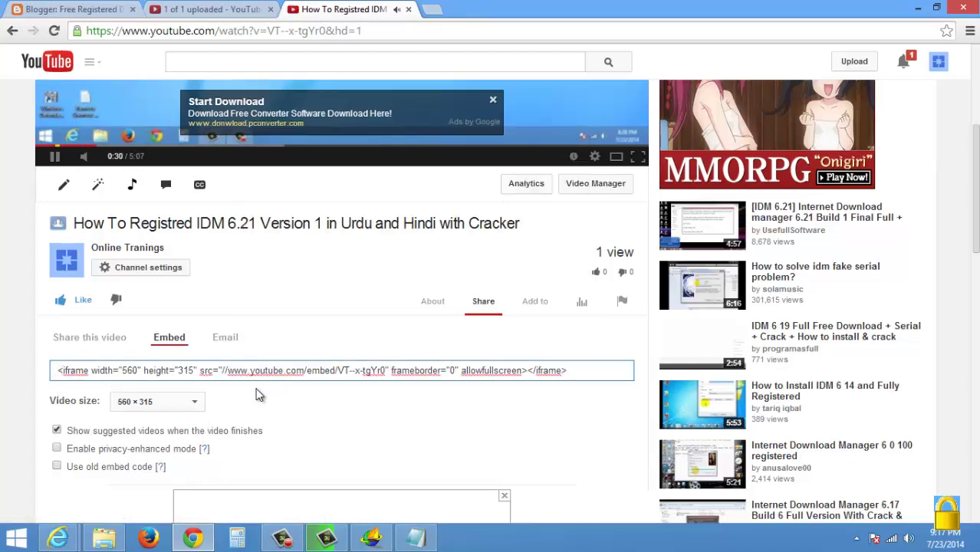
pyautogui.click(193, 404)
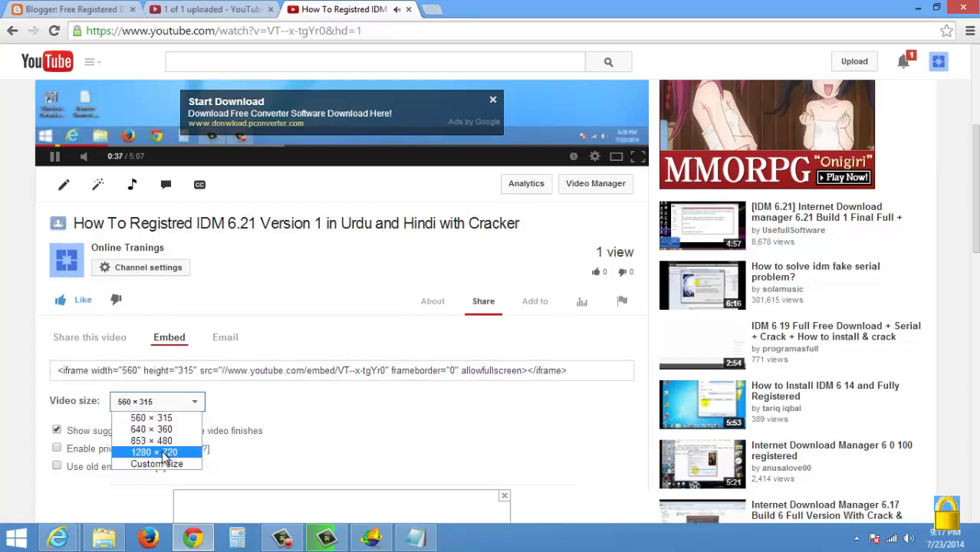
pyautogui.click(429, 370)
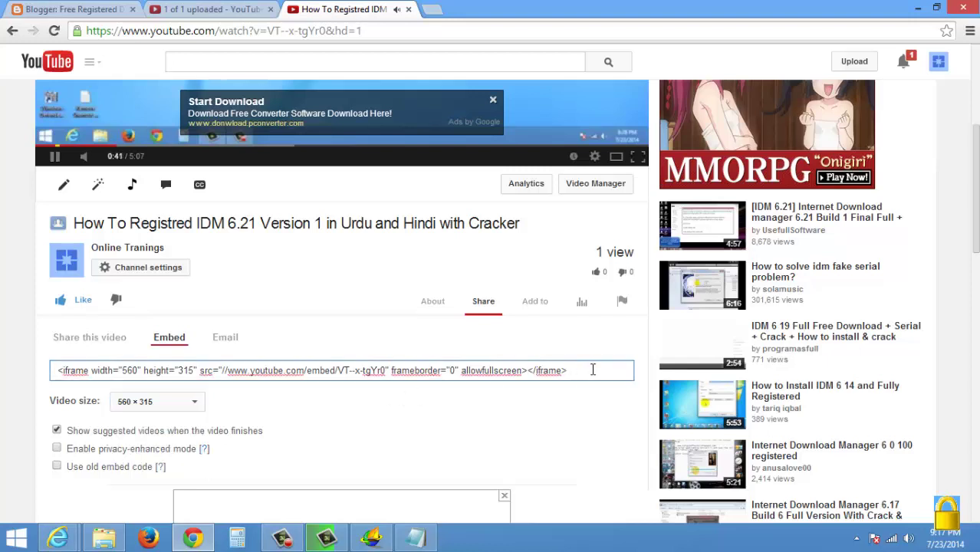
pyautogui.moveTo(592, 371); pyautogui.dragTo(56, 369)
pyautogui.rightClick(138, 373)
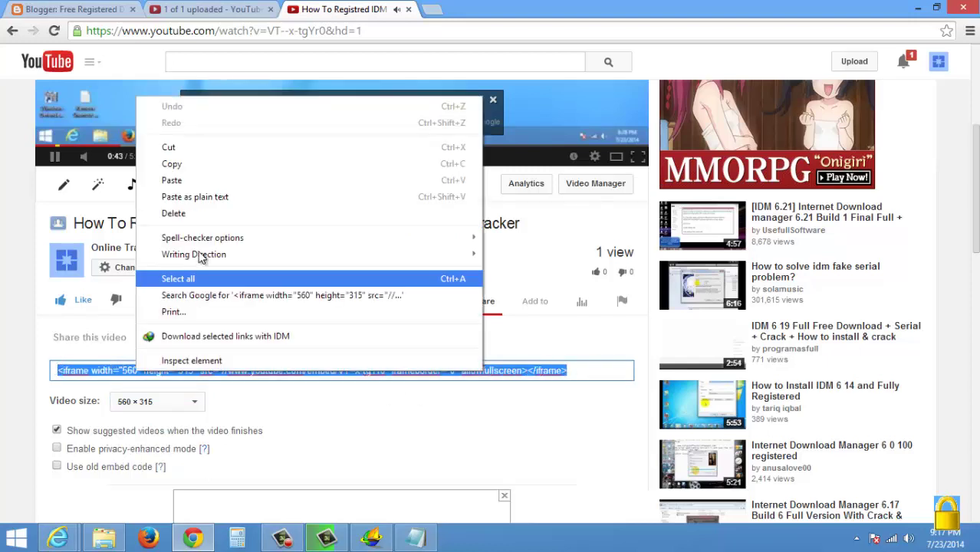
pyautogui.click(193, 165)
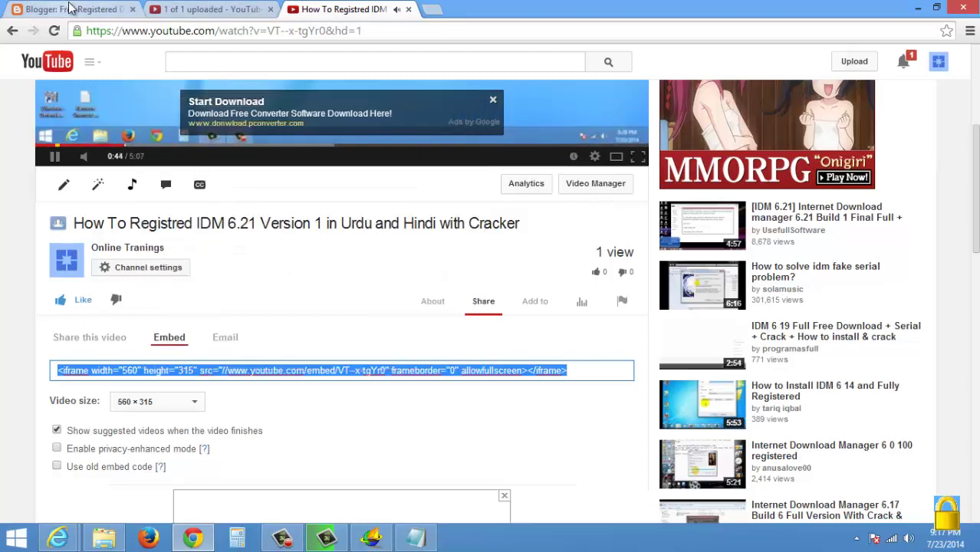
# - Switch to the Blogger post and insert the copied iframe code between <center> and </center> in the HTML below the installation tutorial subheading
pyautogui.click(127, 8)
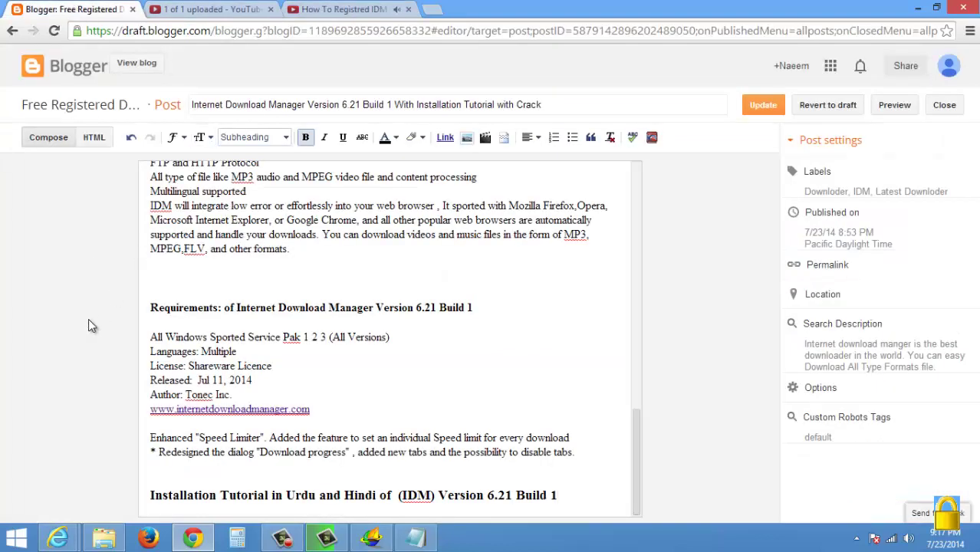
pyautogui.press('Return')
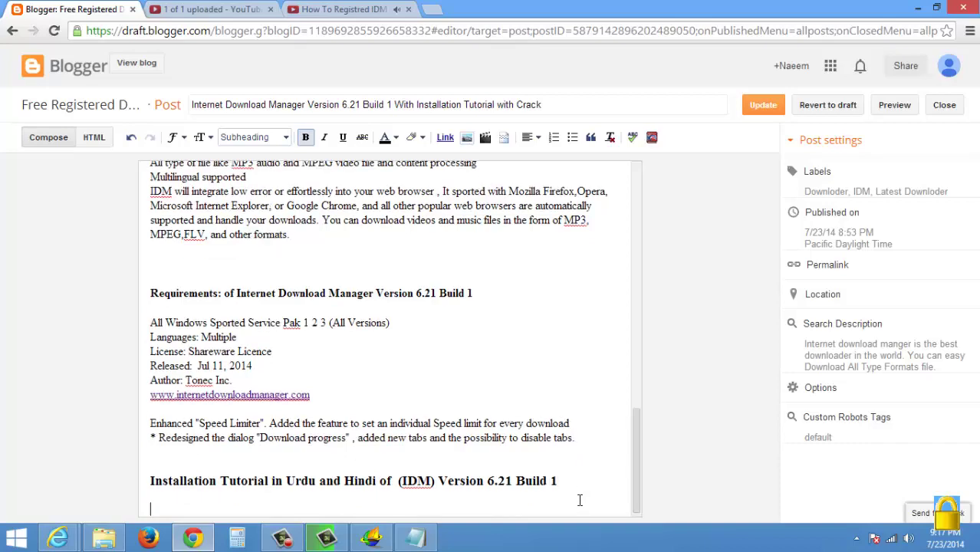
pyautogui.click(95, 140)
pyautogui.scroll(-10, 384, 343)
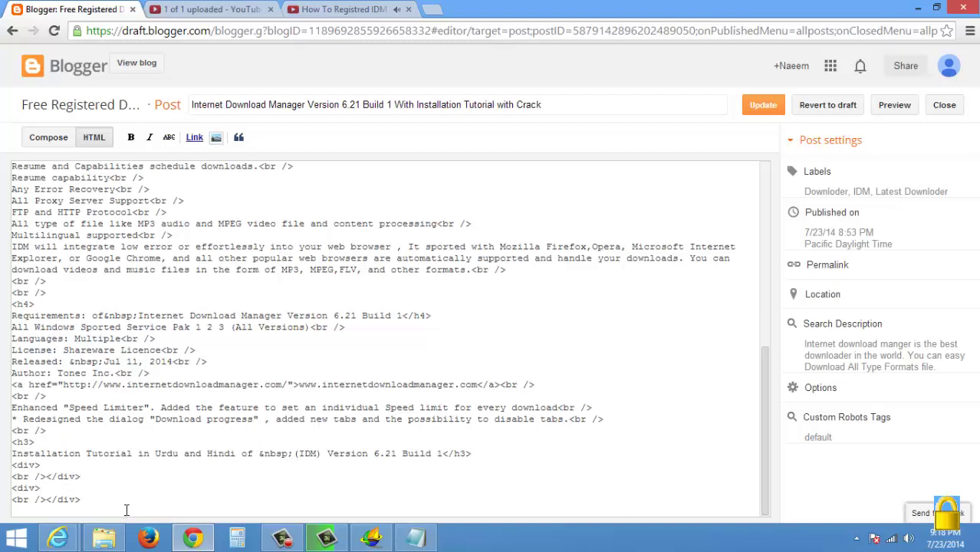
pyautogui.write('<center>')
pyautogui.hotkey('ctrl', 'v')
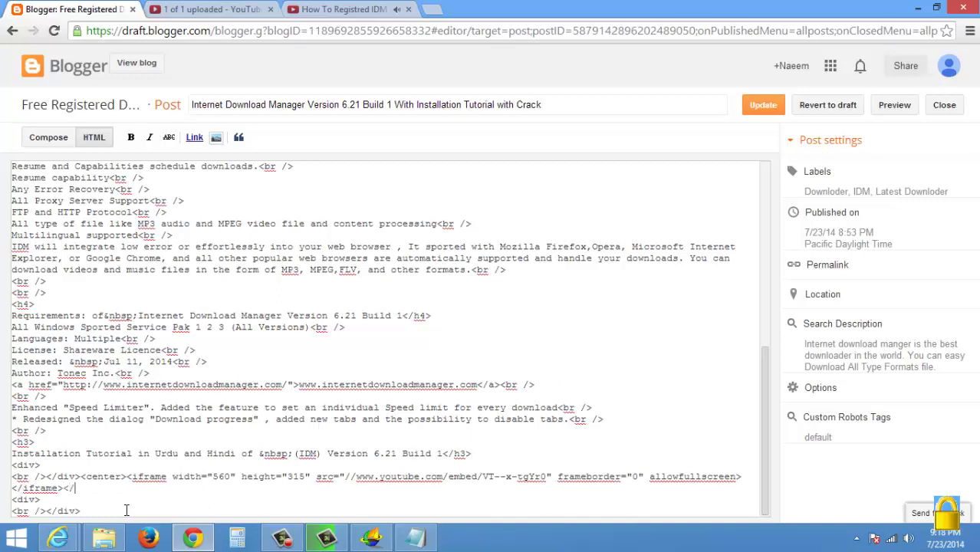
pyautogui.write('</center>')
# - Return the post to Compose view, check the embedded video below the installation tutorial subheading, and update the post
pyautogui.click(58, 140)
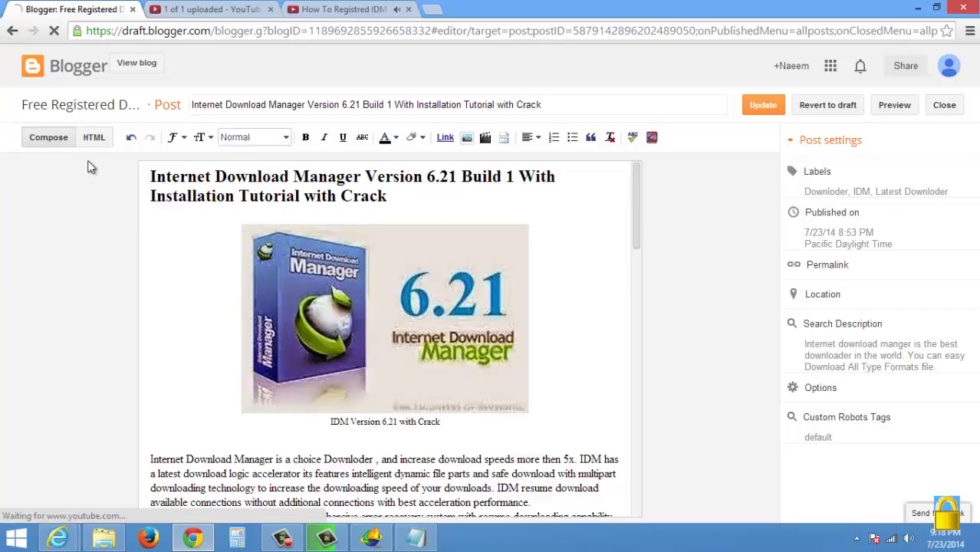
pyautogui.scroll(-4, 161, 318)
pyautogui.scroll(-10, 155, 318)
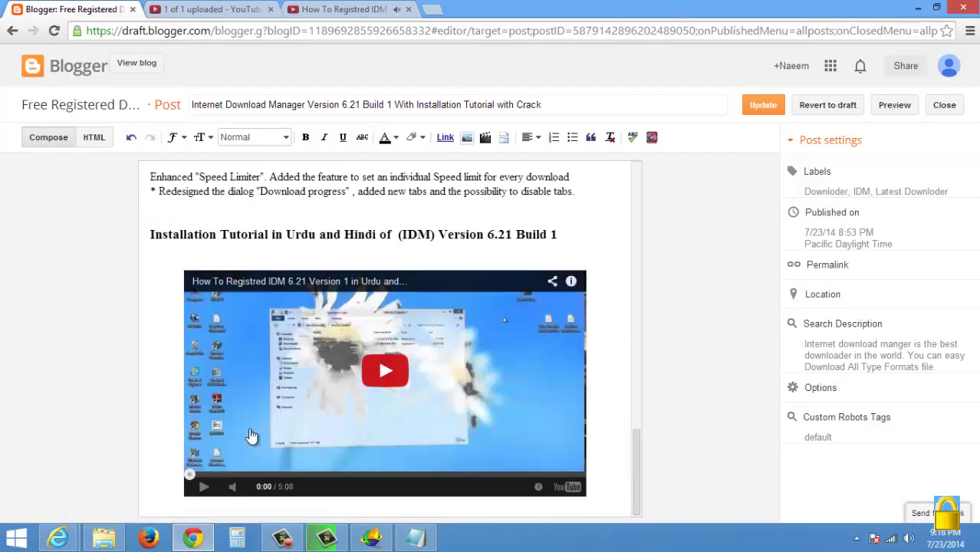
pyautogui.scroll(1, 309, 400)
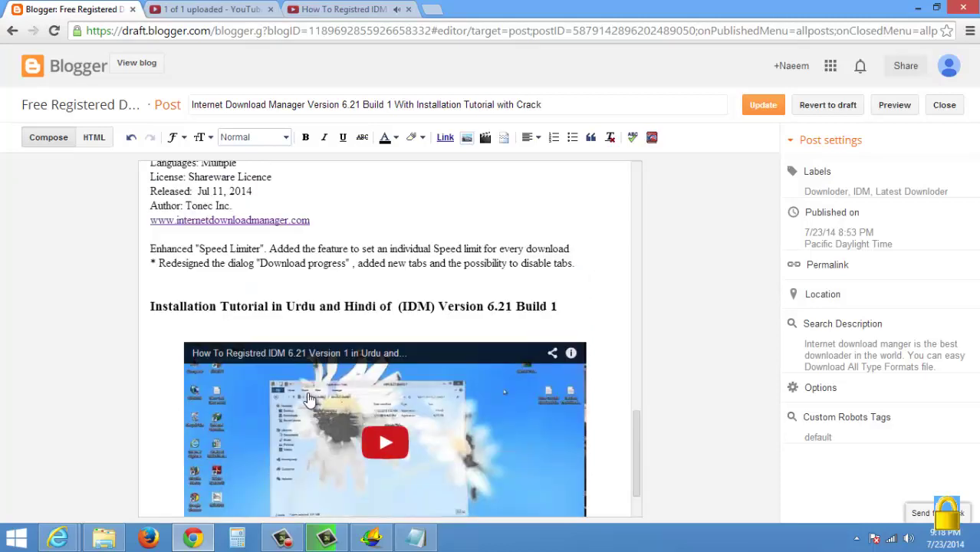
pyautogui.scroll(1, 309, 399)
pyautogui.scroll(-2, 309, 400)
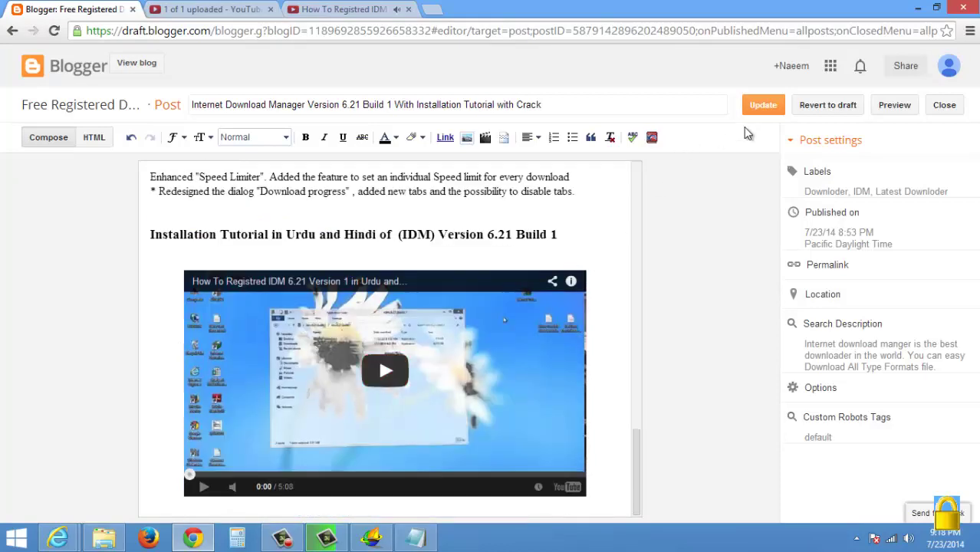
pyautogui.click(762, 105)
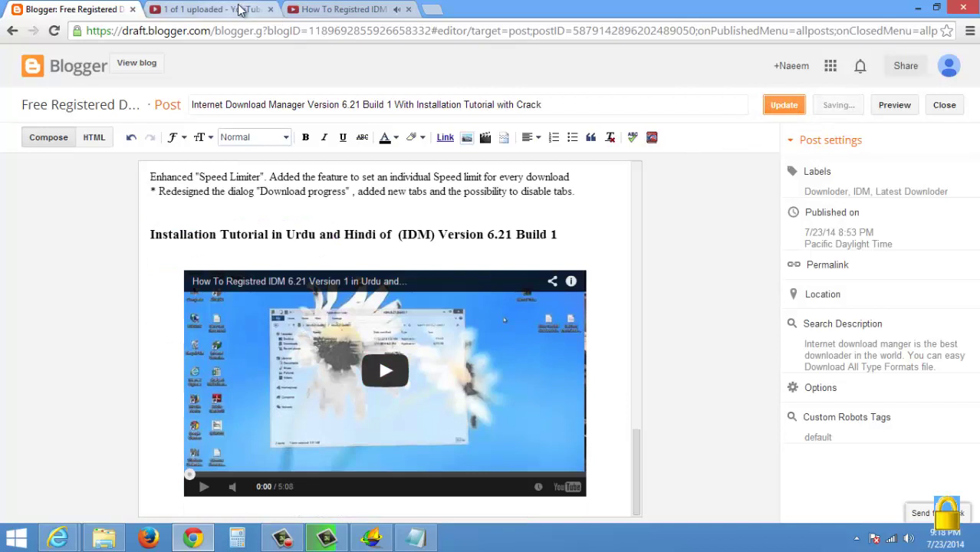
# - Switch to the YouTube upload page, set the third suggested image as the video's thumbnail, and save the changes
pyautogui.click(241, 9)
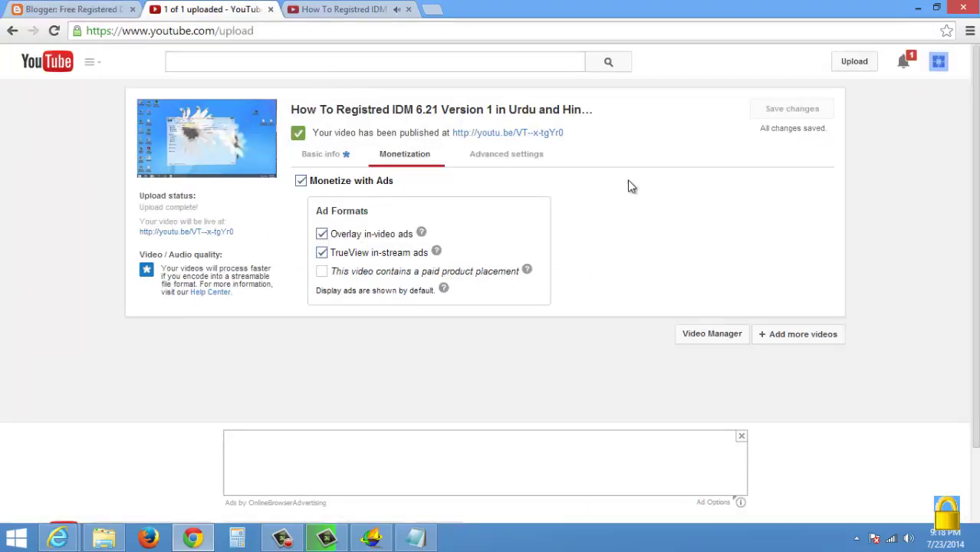
pyautogui.click(337, 156)
pyautogui.moveTo(427, 477)
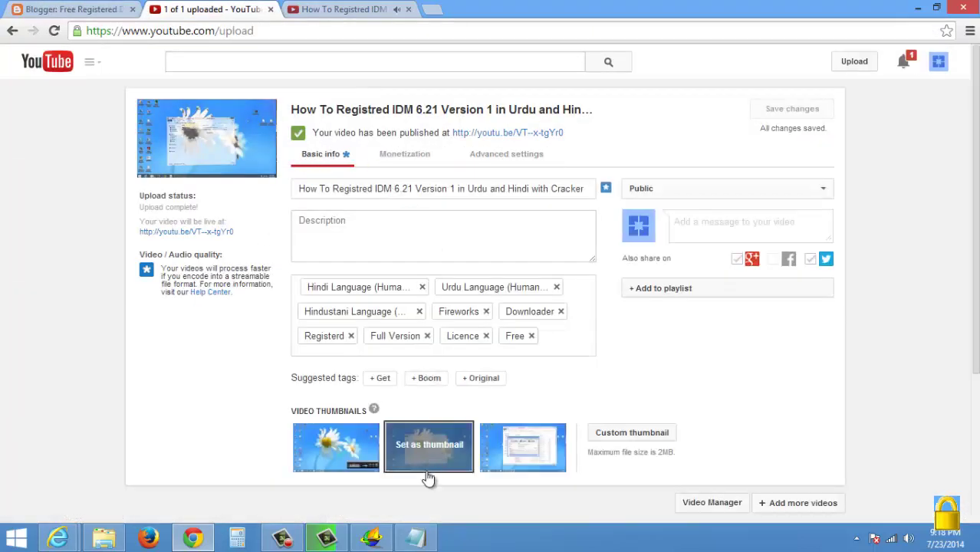
pyautogui.click(513, 468)
pyautogui.click(790, 109)
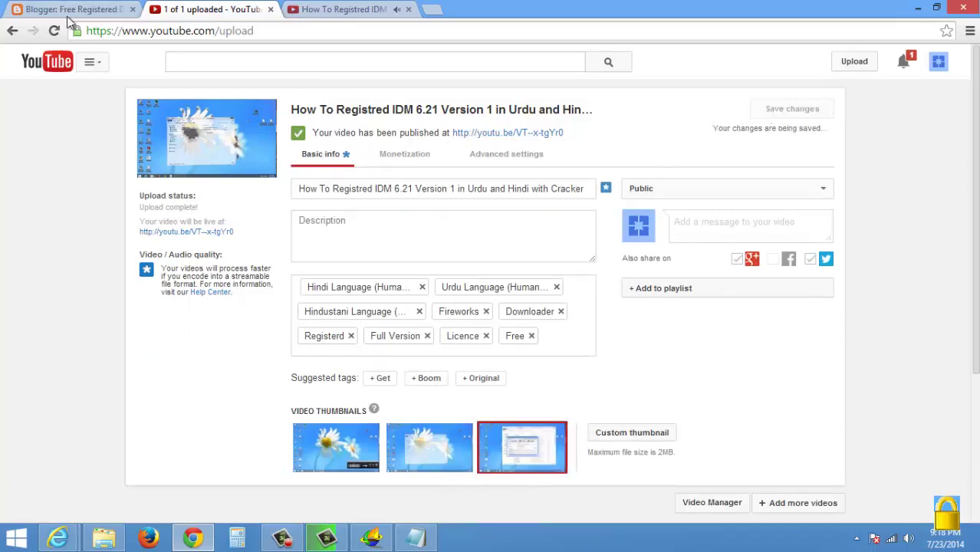
# - Switch back to Blogger, open the live blog, and examine the published post down to its embedded tutorial video
pyautogui.click(68, 9)
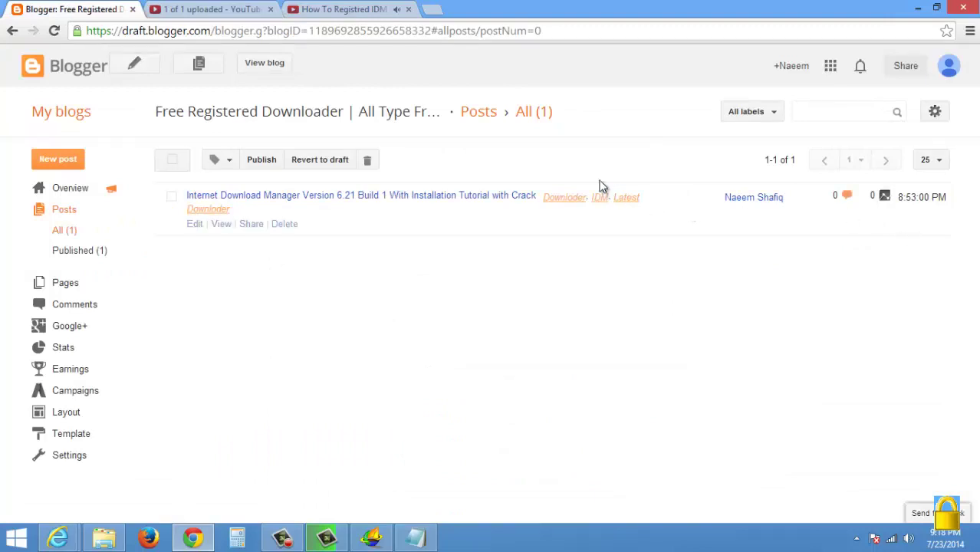
pyautogui.click(267, 65)
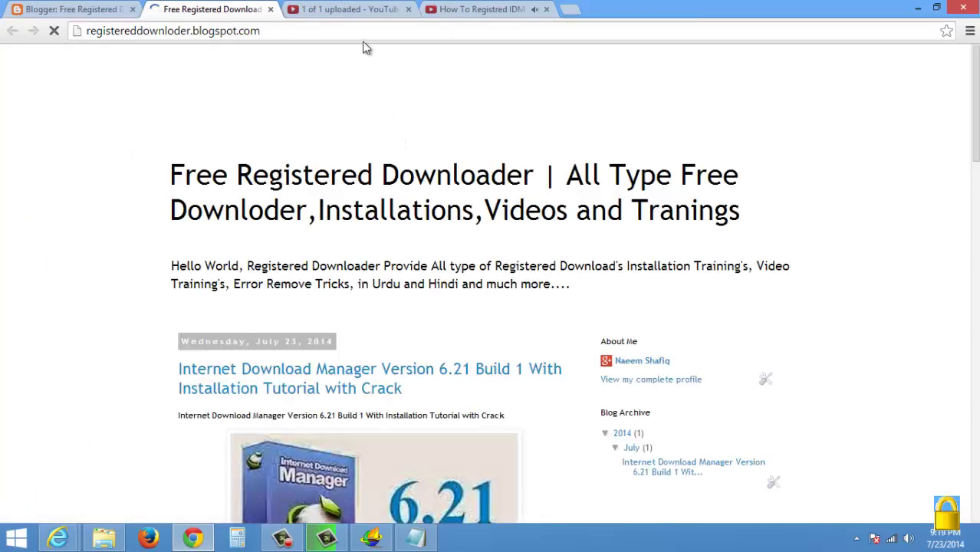
pyautogui.scroll(-10, 533, 214)
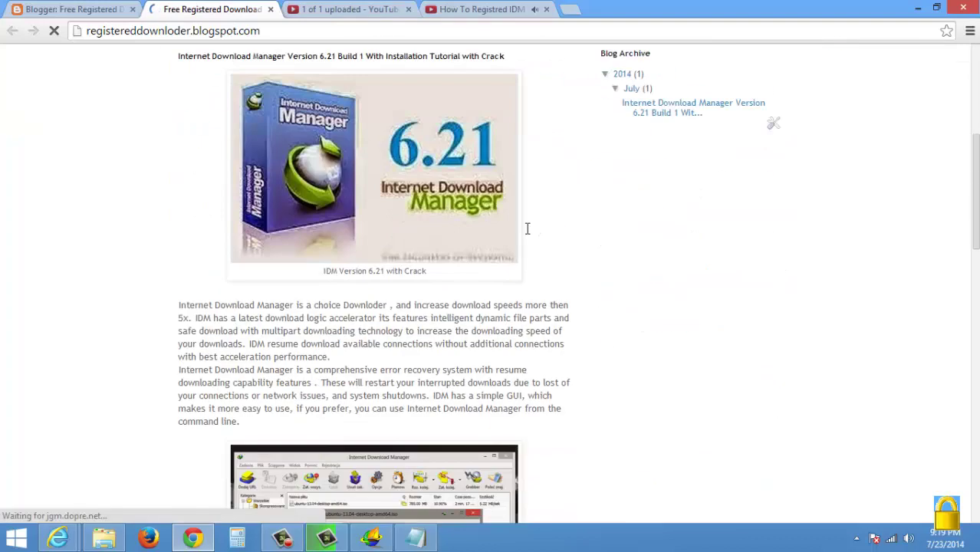
pyautogui.scroll(-2, 521, 231)
pyautogui.scroll(-4, 447, 233)
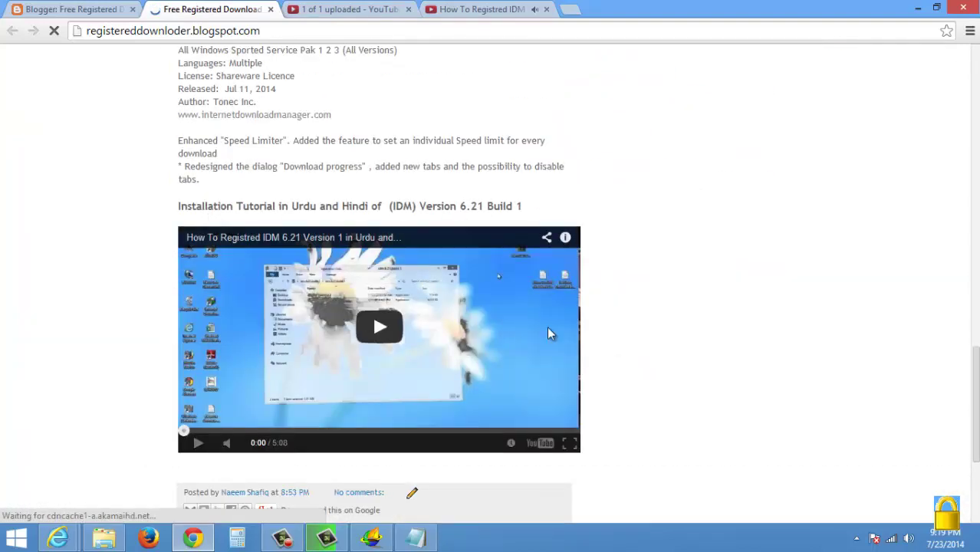
pyautogui.scroll(-2, 322, 349)
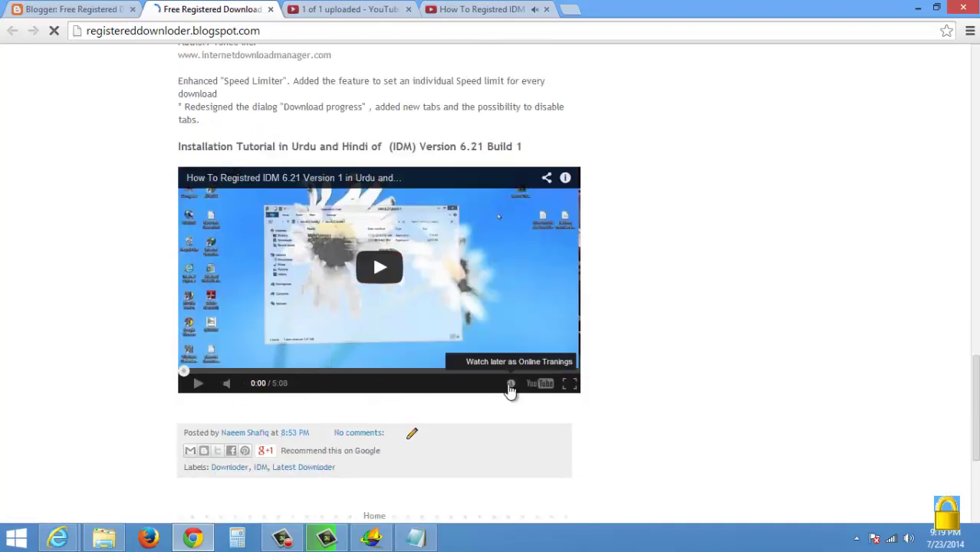
pyautogui.scroll(3, 274, 355)
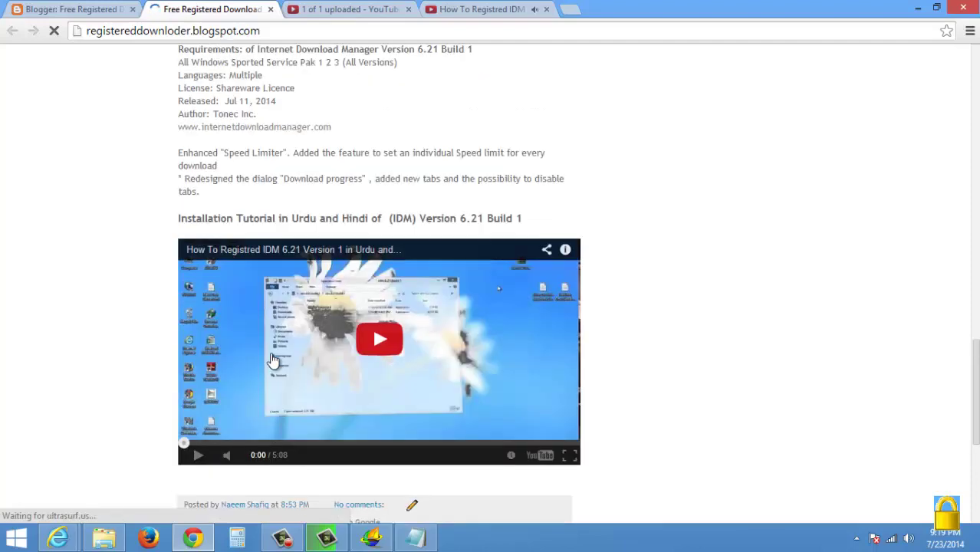
pyautogui.scroll(3, 275, 355)
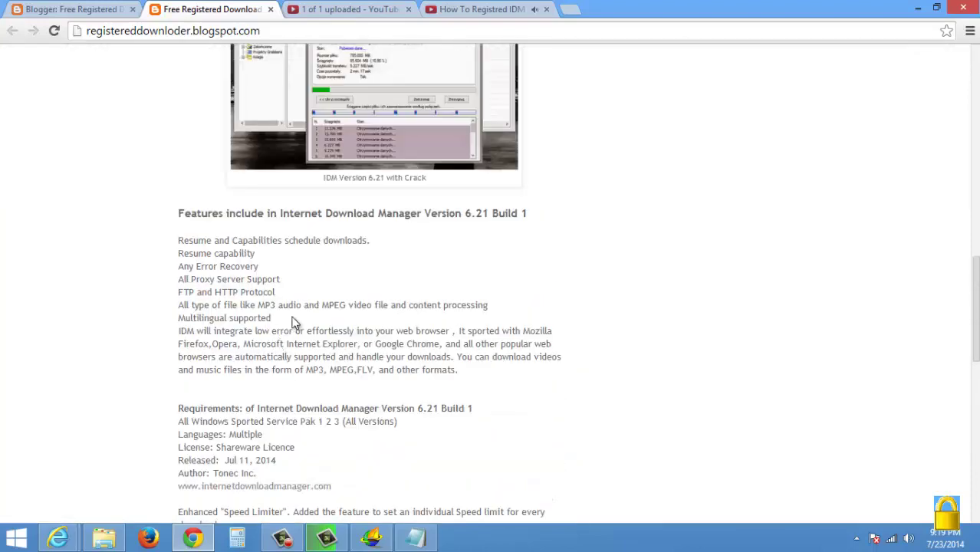